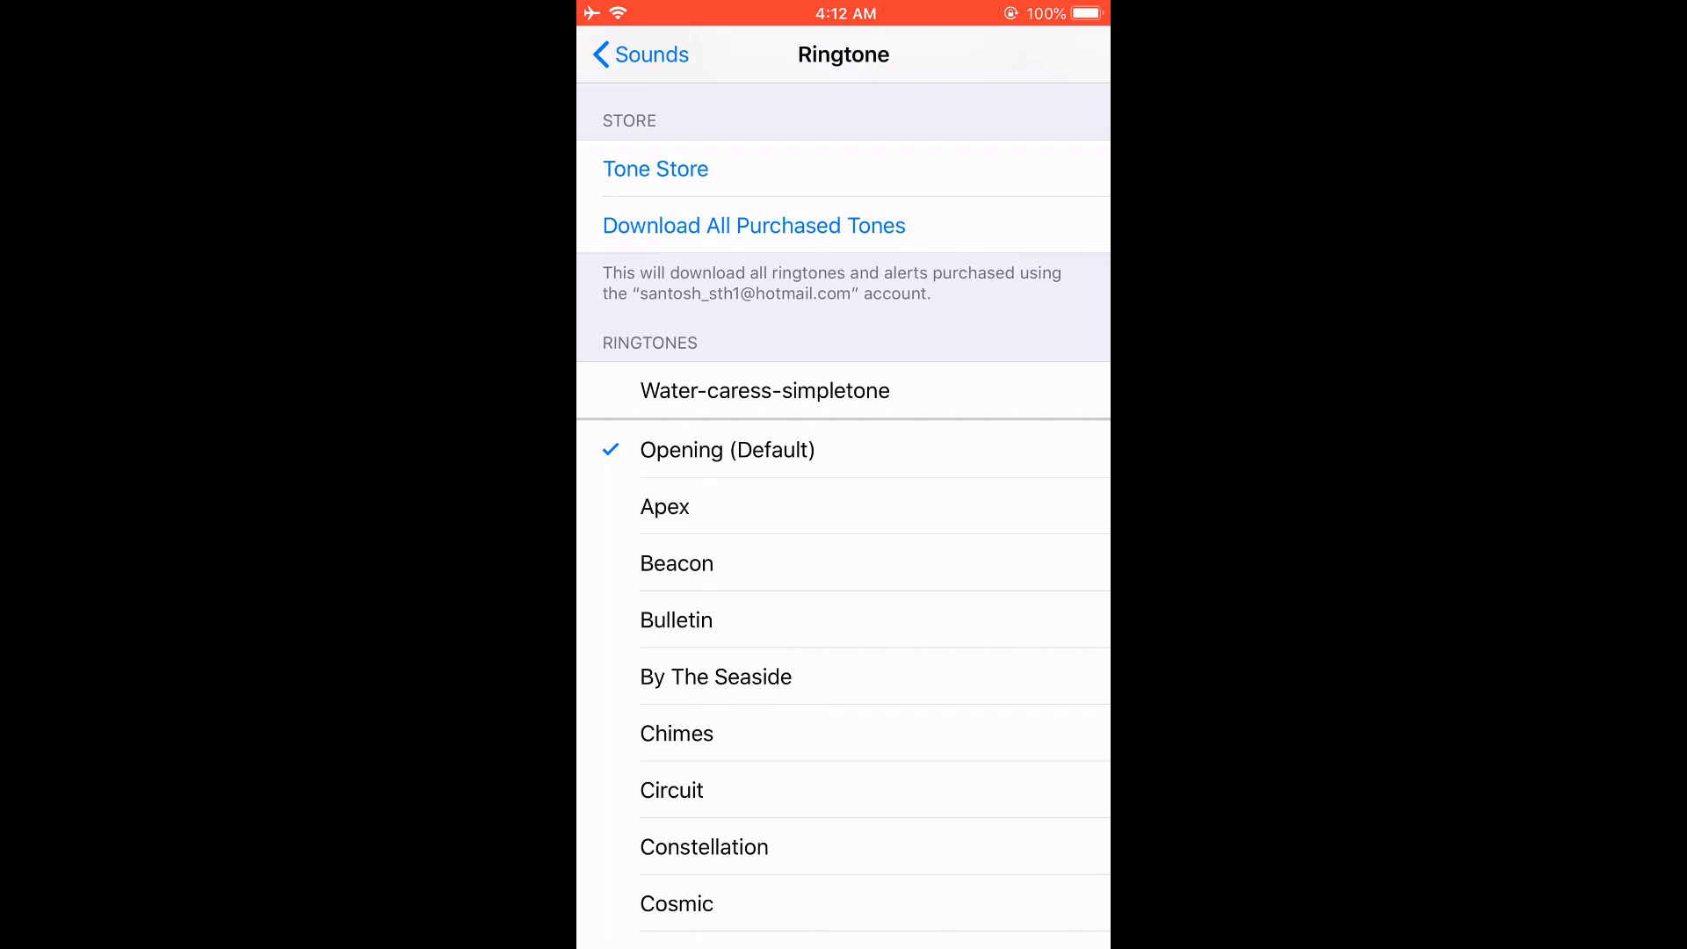
Pick Water-caress-simpletone in the Ringtones list, replacing Opening.
{"action": "left_click", "coordinate": [765, 390]}
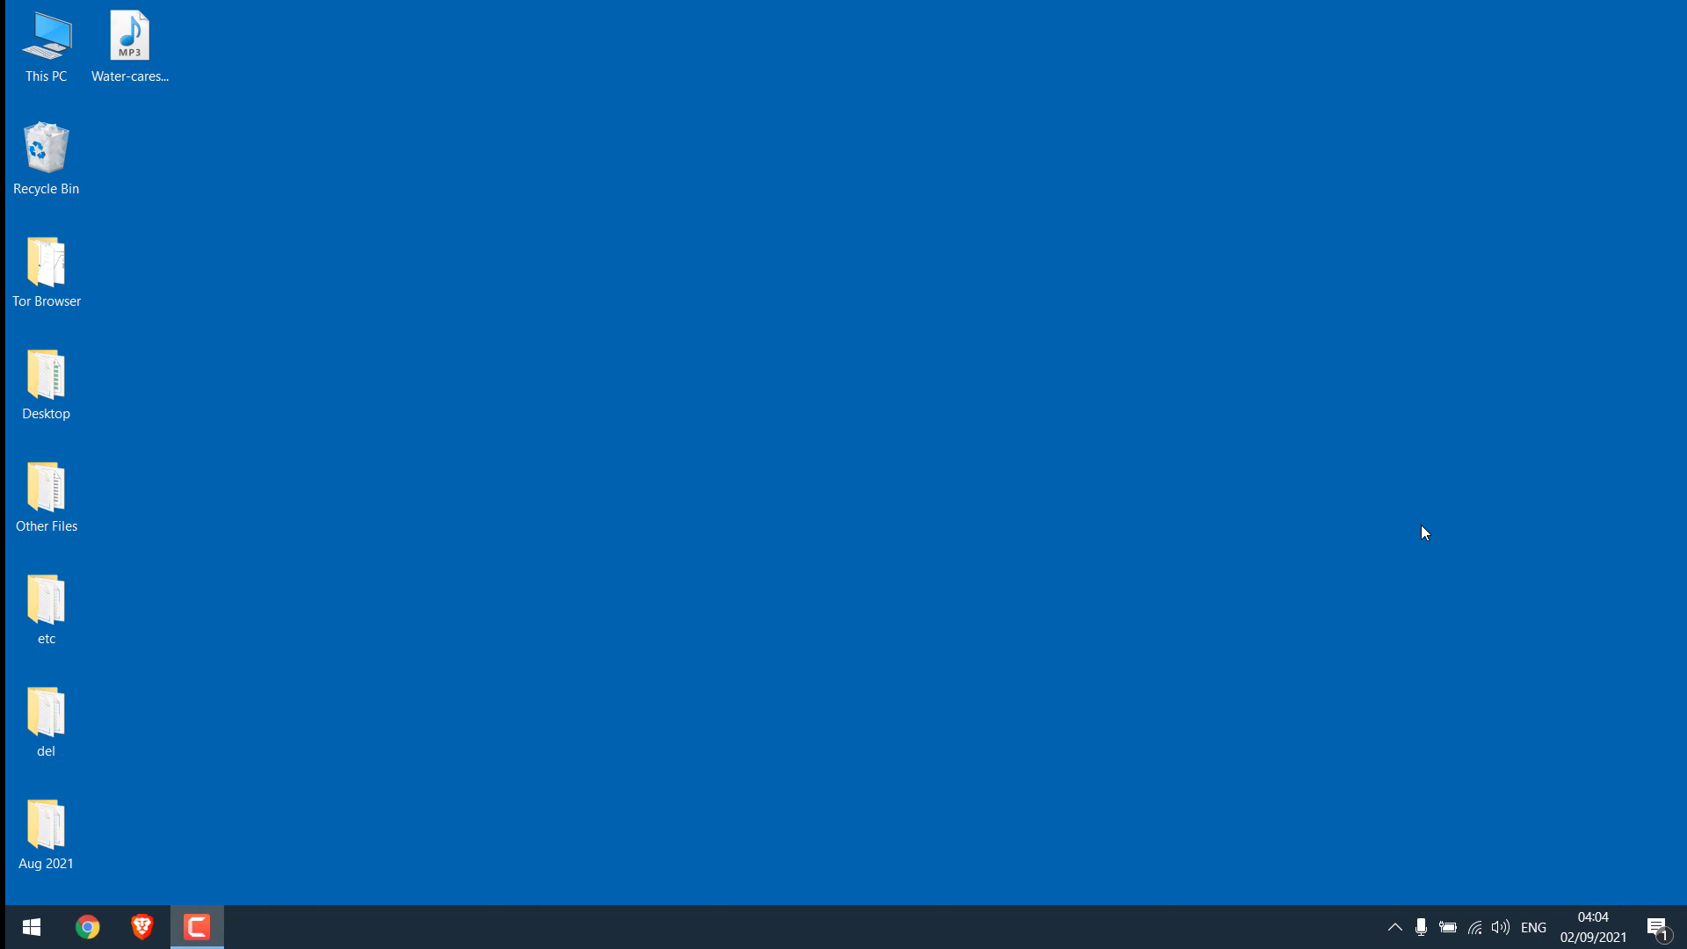
Drag the Water-caress MP3 to the desktop centre and close its audio preview.
{"action": "left_click_drag", "start_coordinate": [130, 39], "coordinate": [622, 344]}
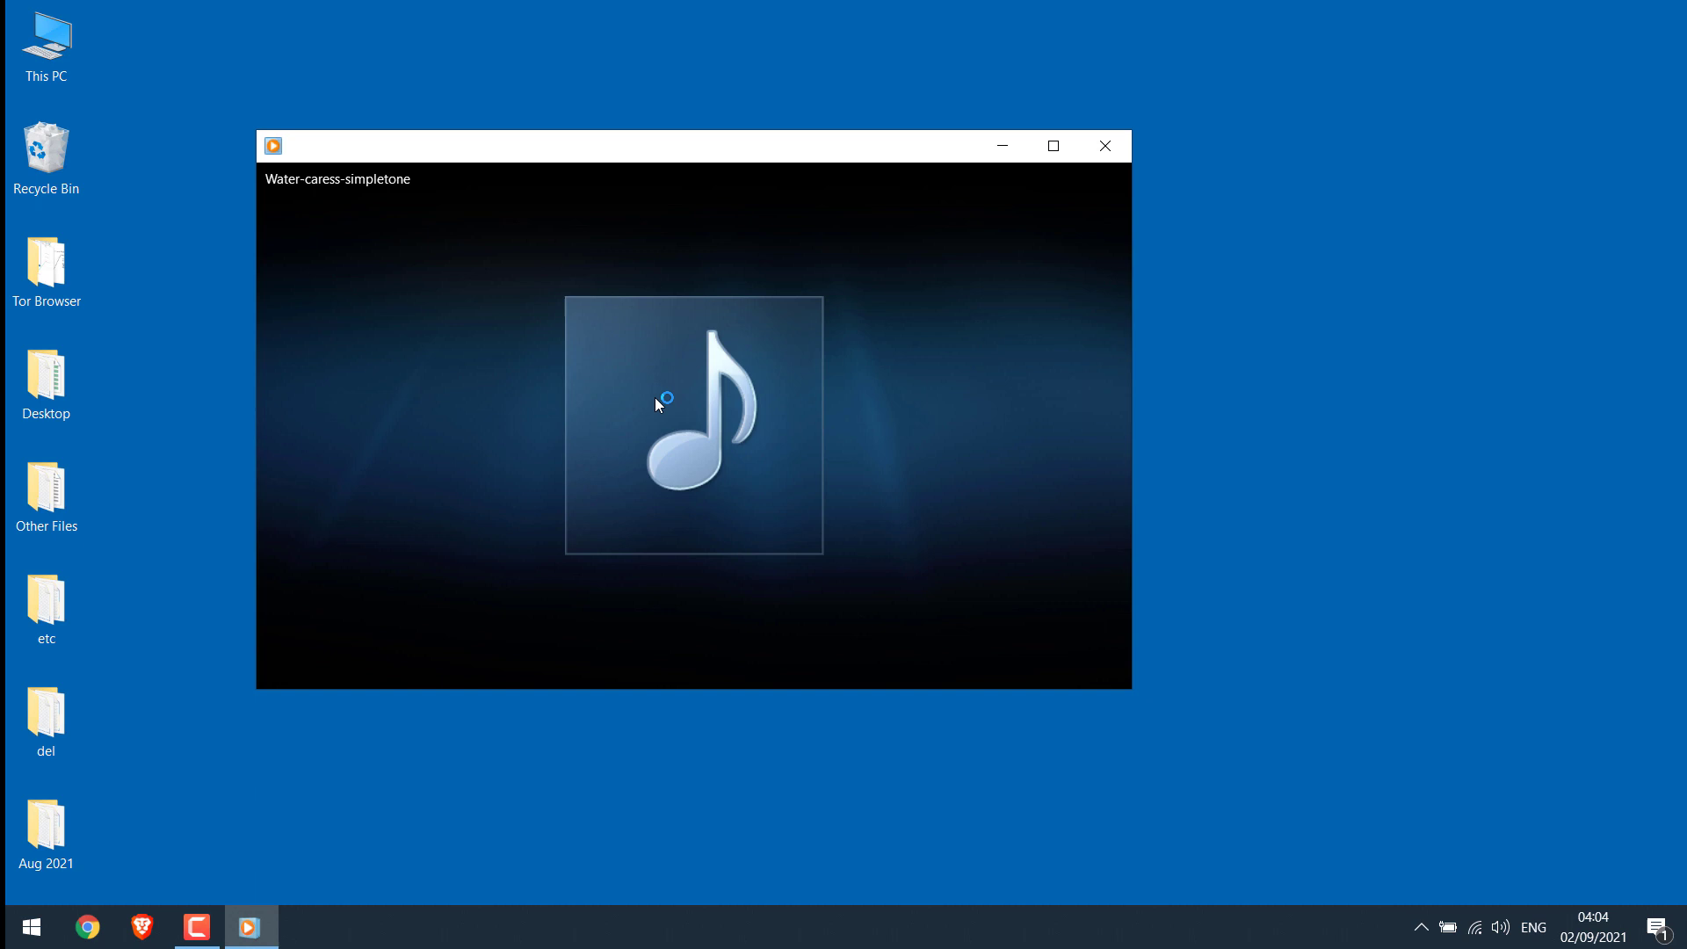
{"action": "left_click", "coordinate": [1106, 146]}
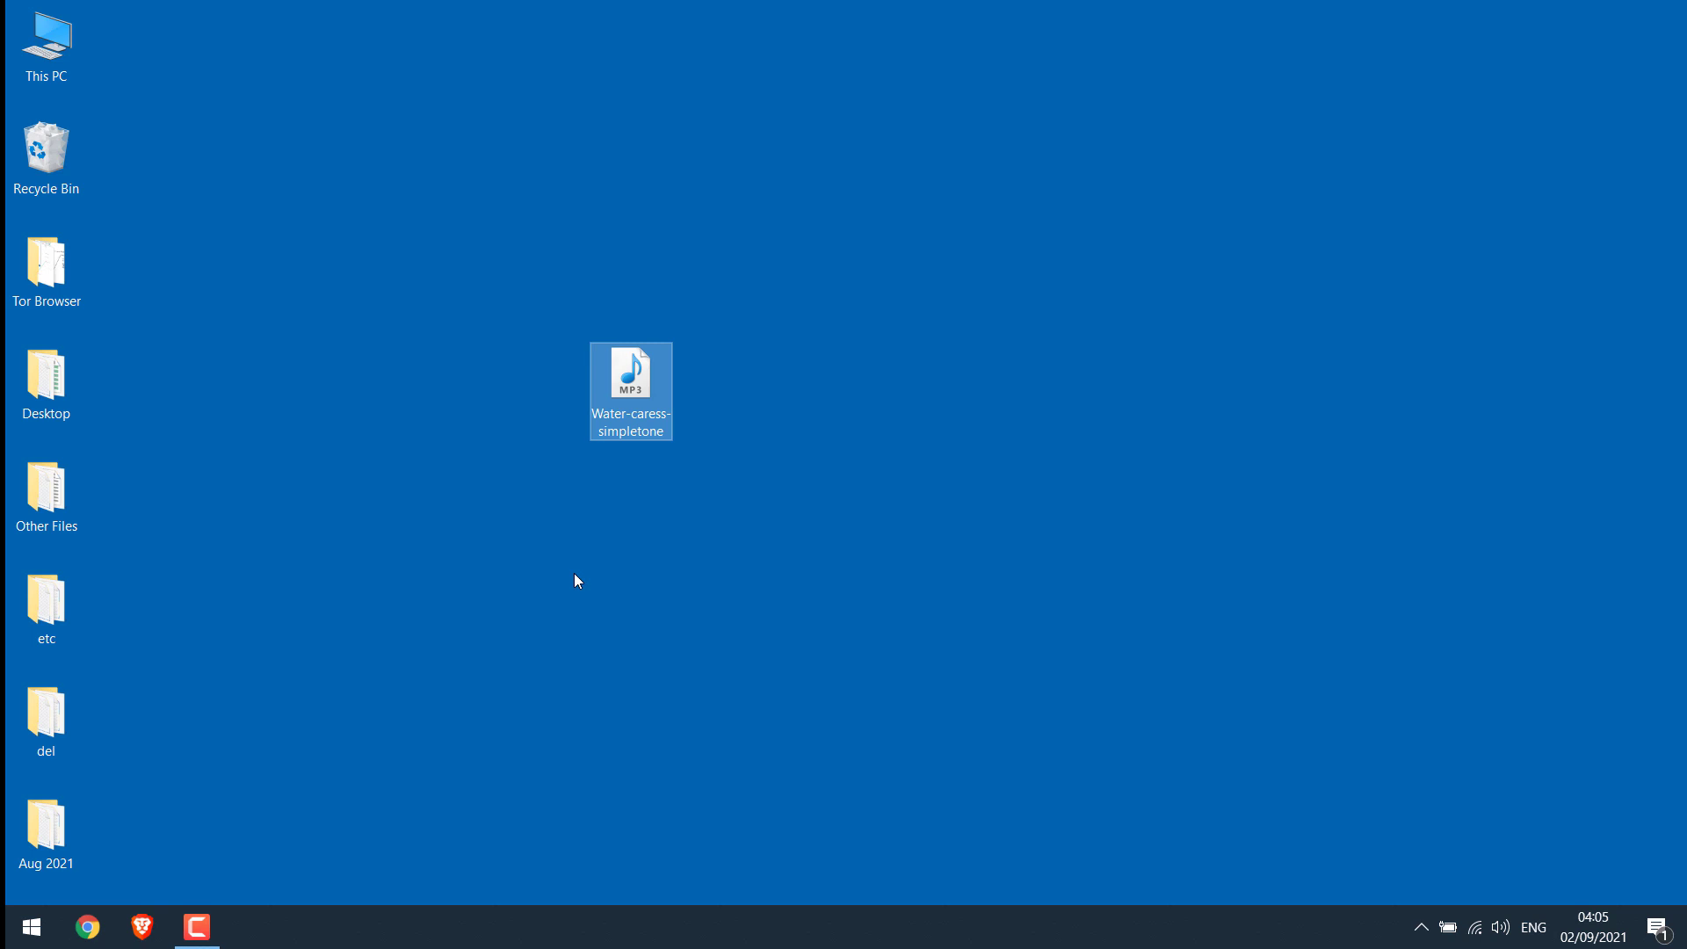
Open convertio.co in Chrome and decline the extension install offer.
{"action": "left_click", "coordinate": [87, 927]}
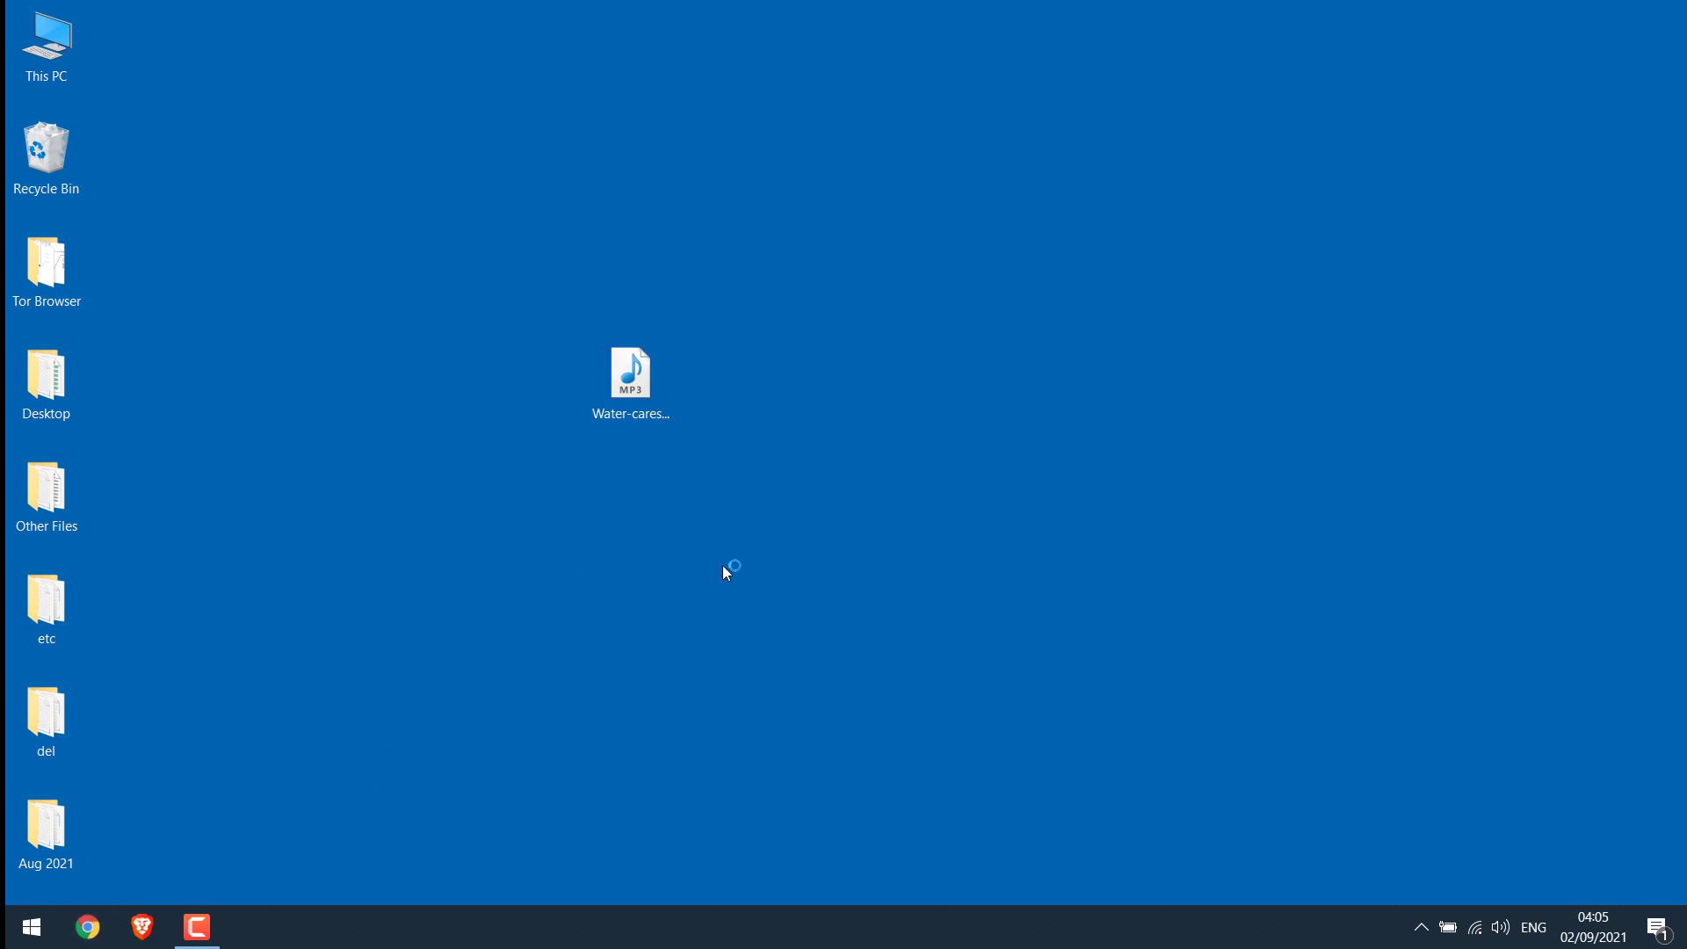
{"action": "type", "text": "conver"}
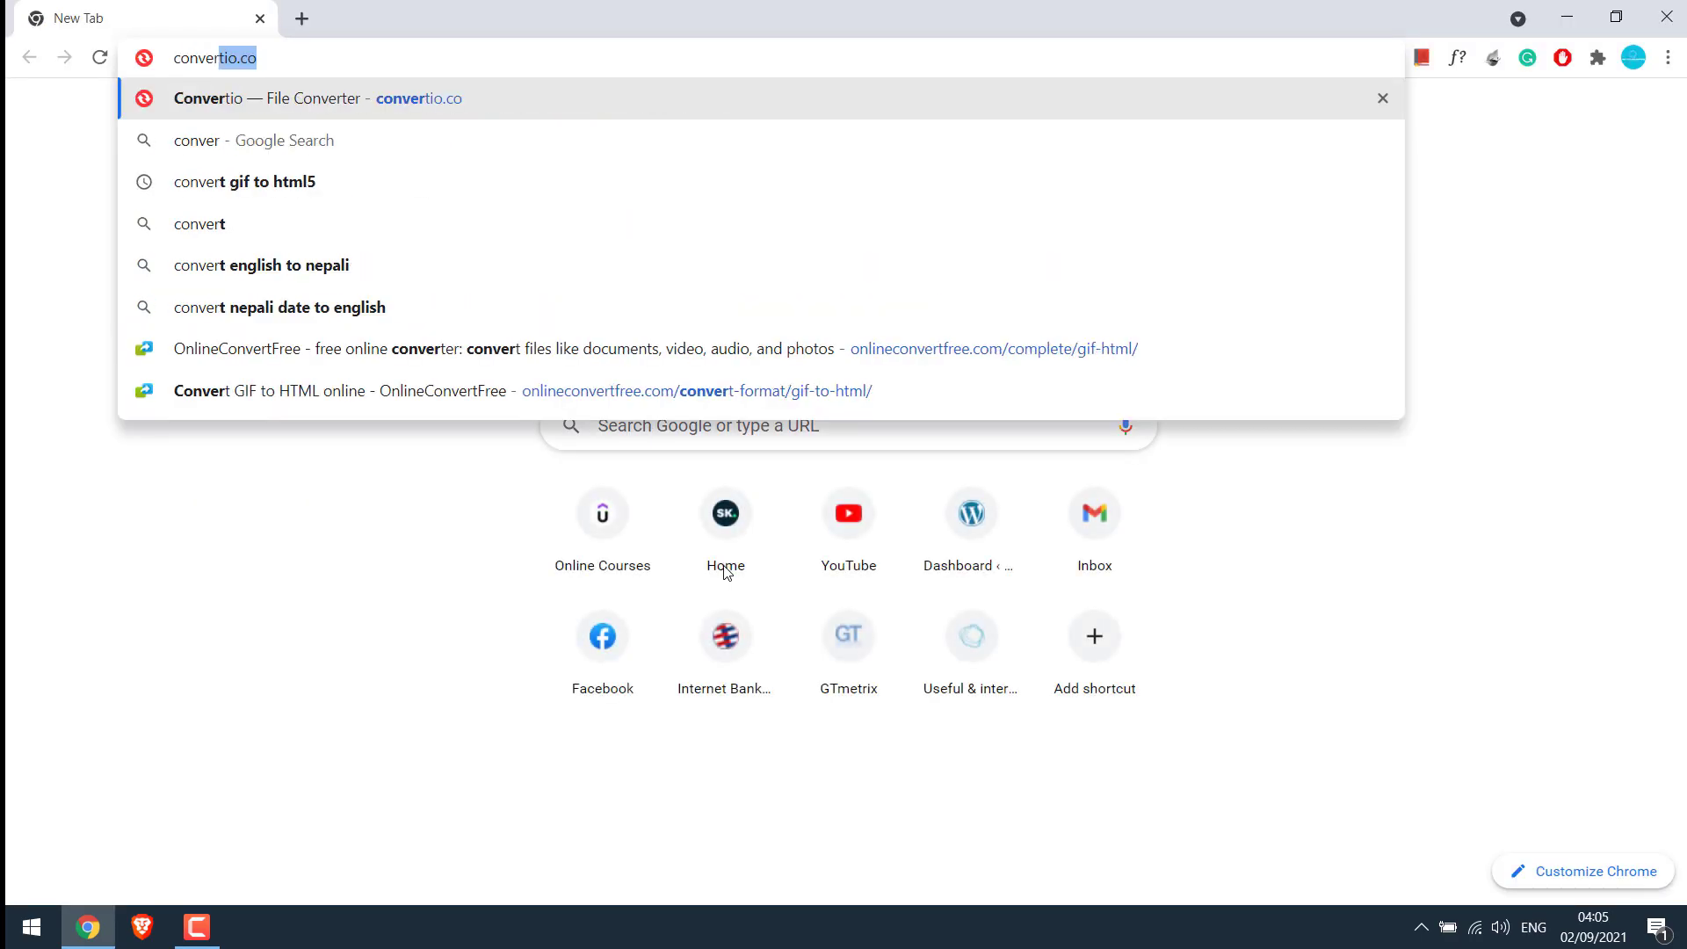
{"action": "key", "text": "Return"}
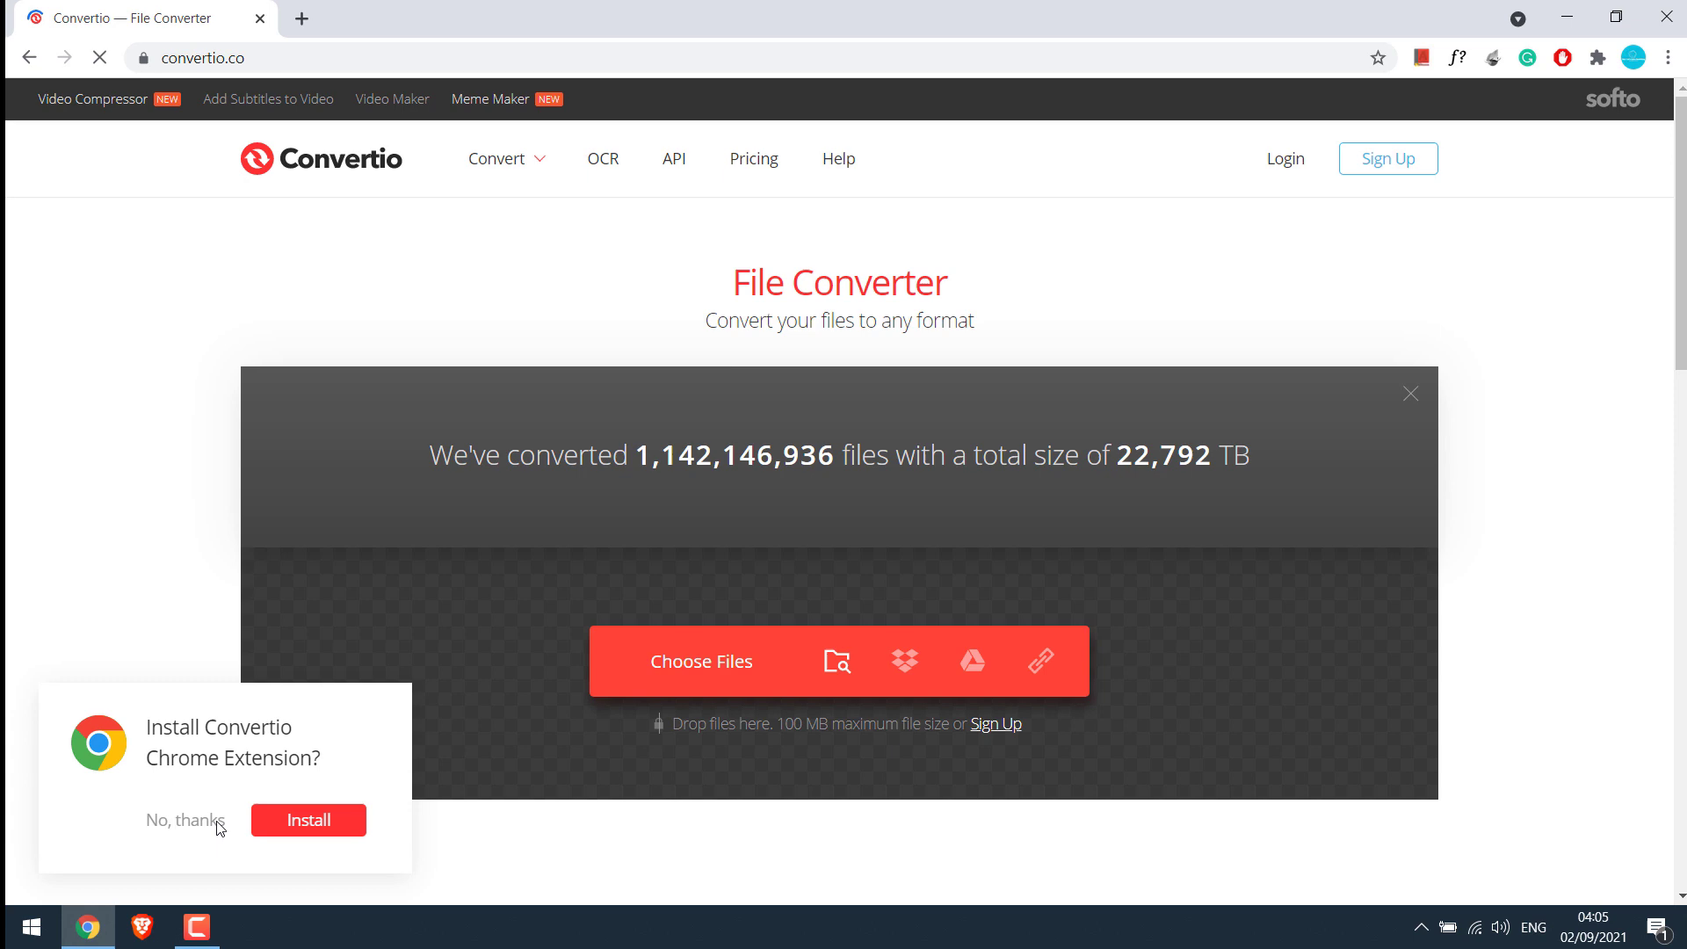
{"action": "left_click", "coordinate": [182, 828]}
Upload Water-caress-simpletone.mp3 and choose M4R as the output format.
{"action": "left_click", "coordinate": [712, 652]}
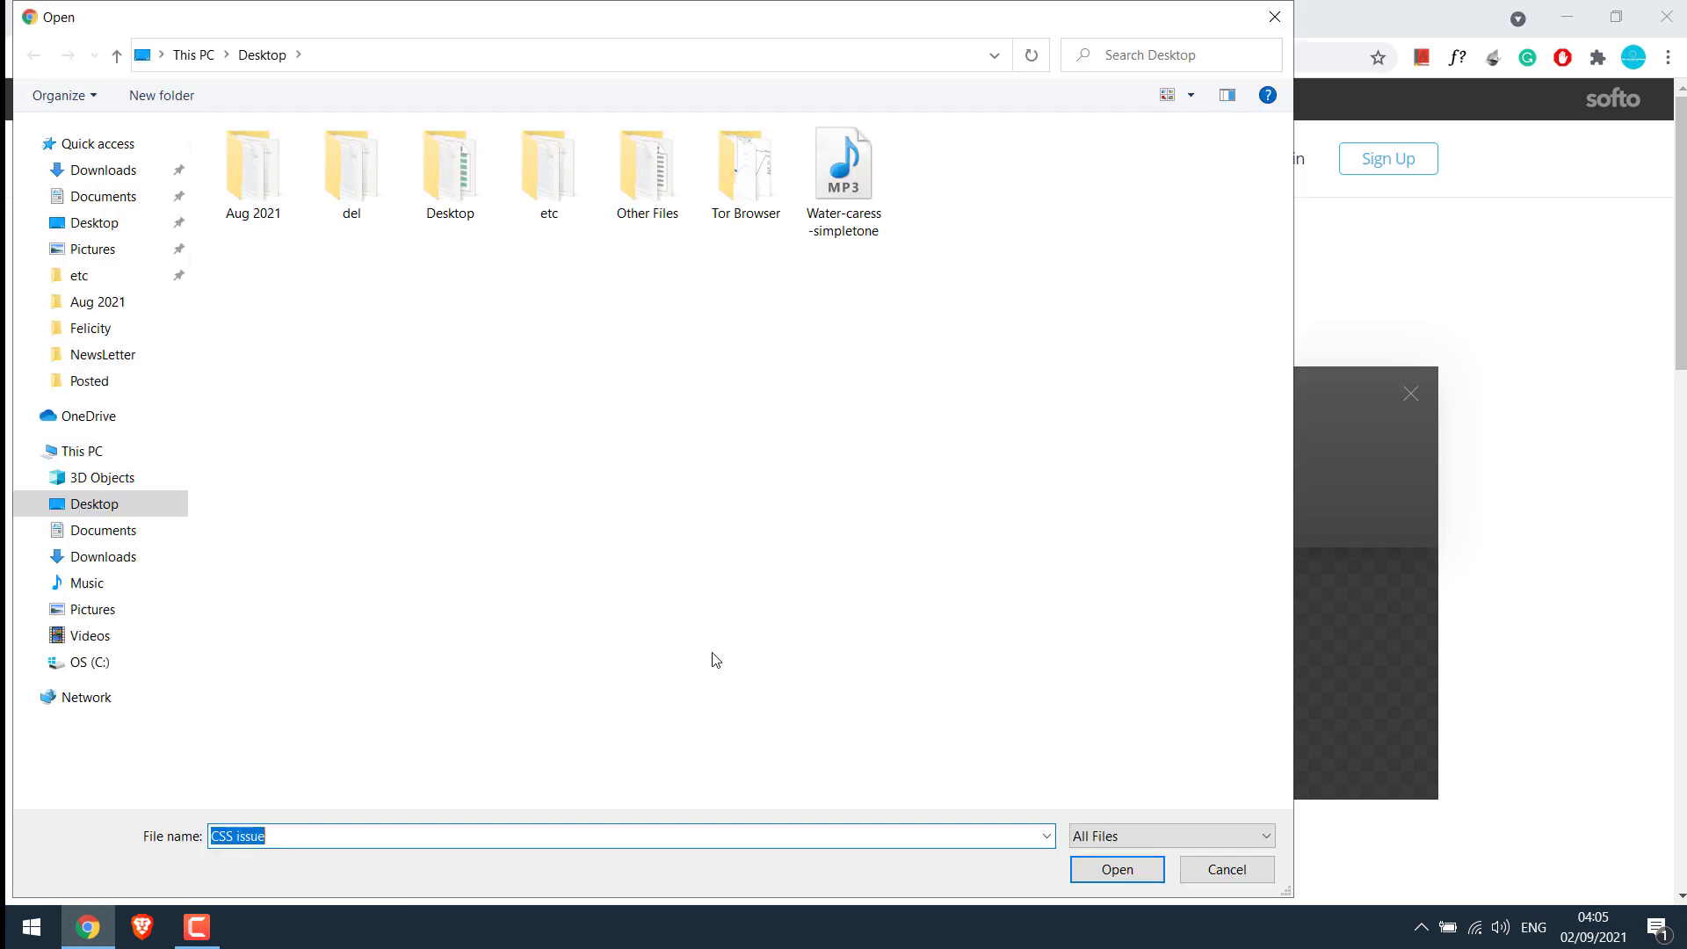
{"action": "double_click", "coordinate": [846, 184]}
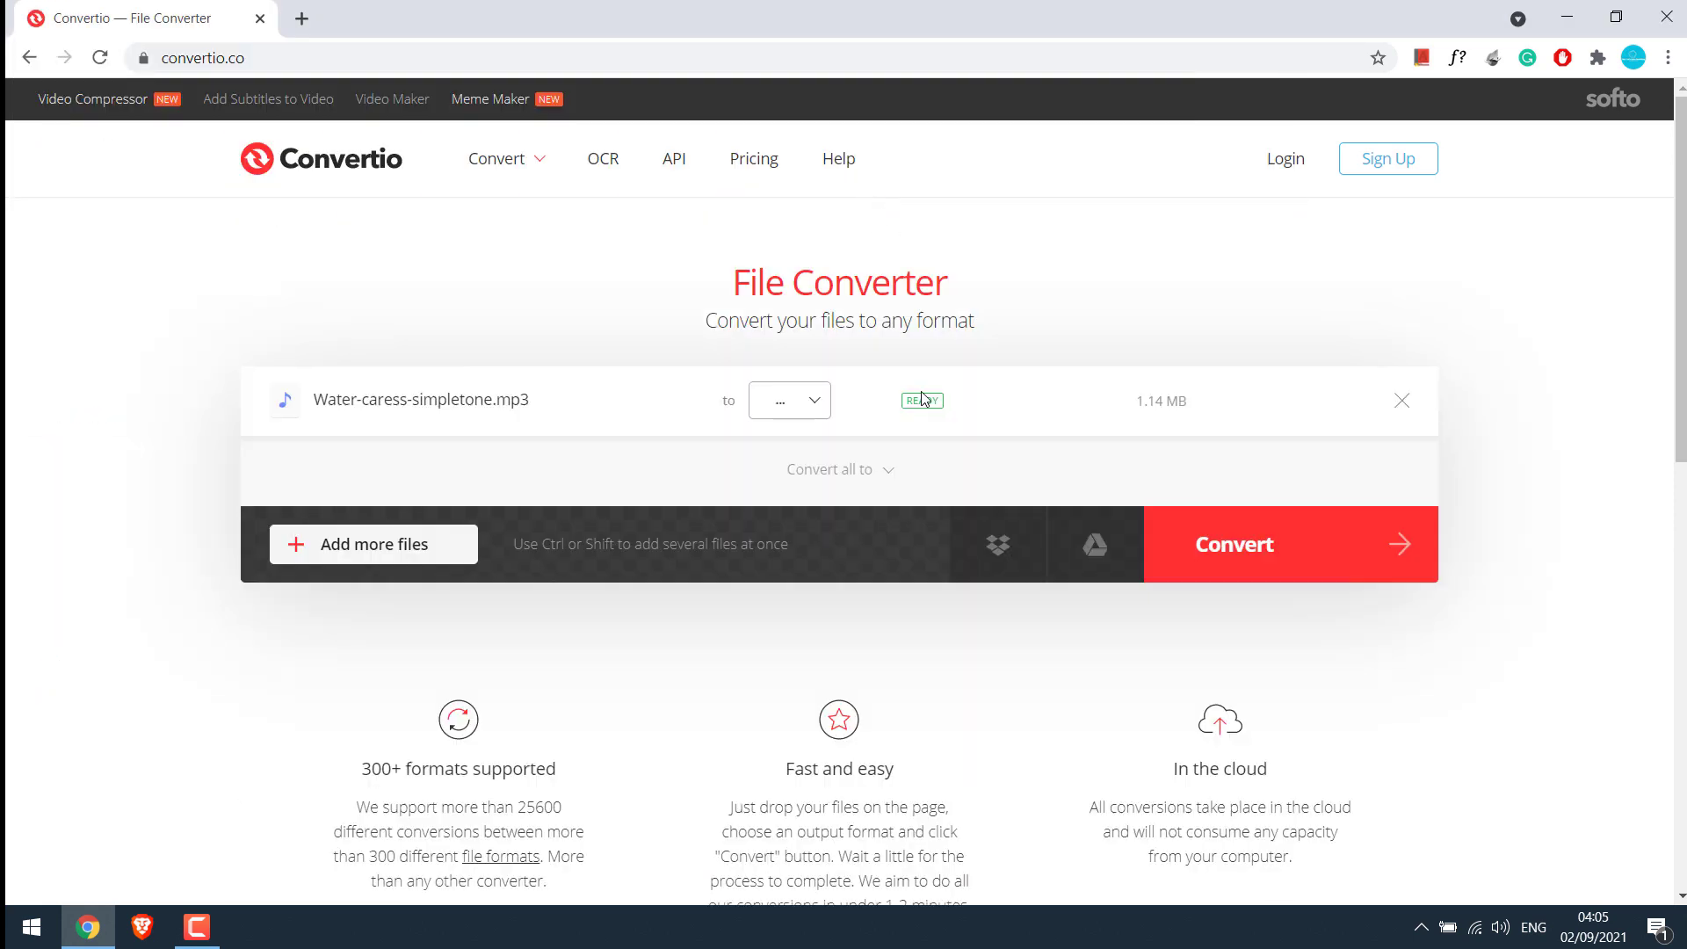
{"action": "left_click", "coordinate": [809, 400]}
{"action": "left_click", "coordinate": [994, 536]}
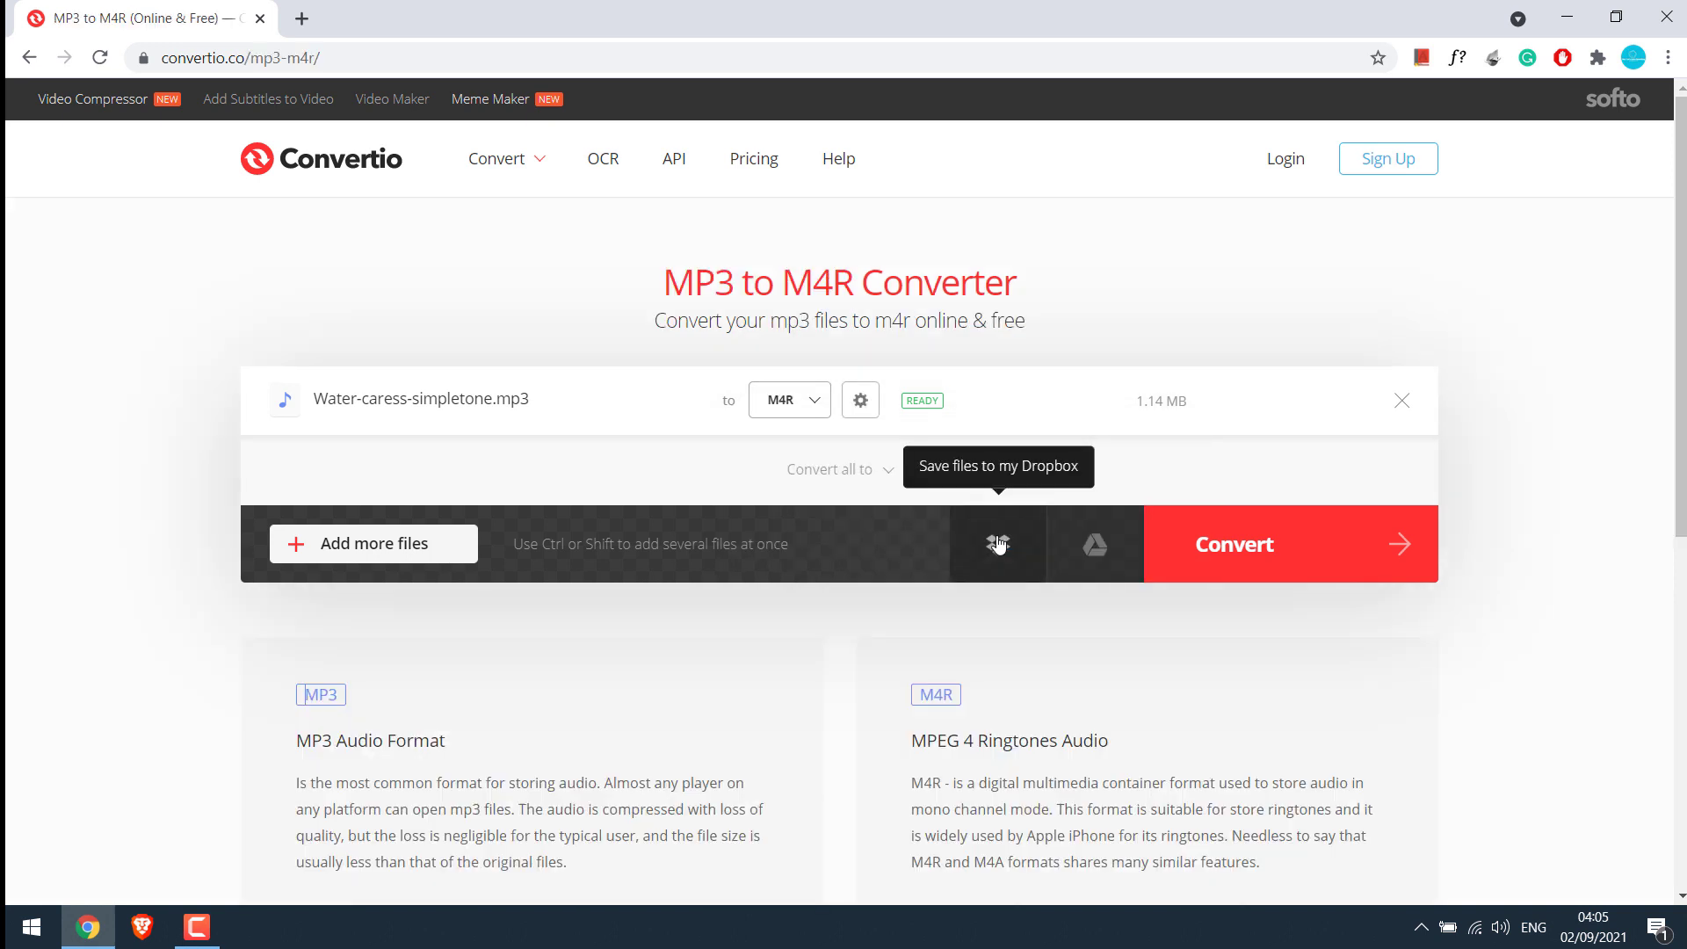
{"action": "mouse_move", "coordinate": [386, 534]}
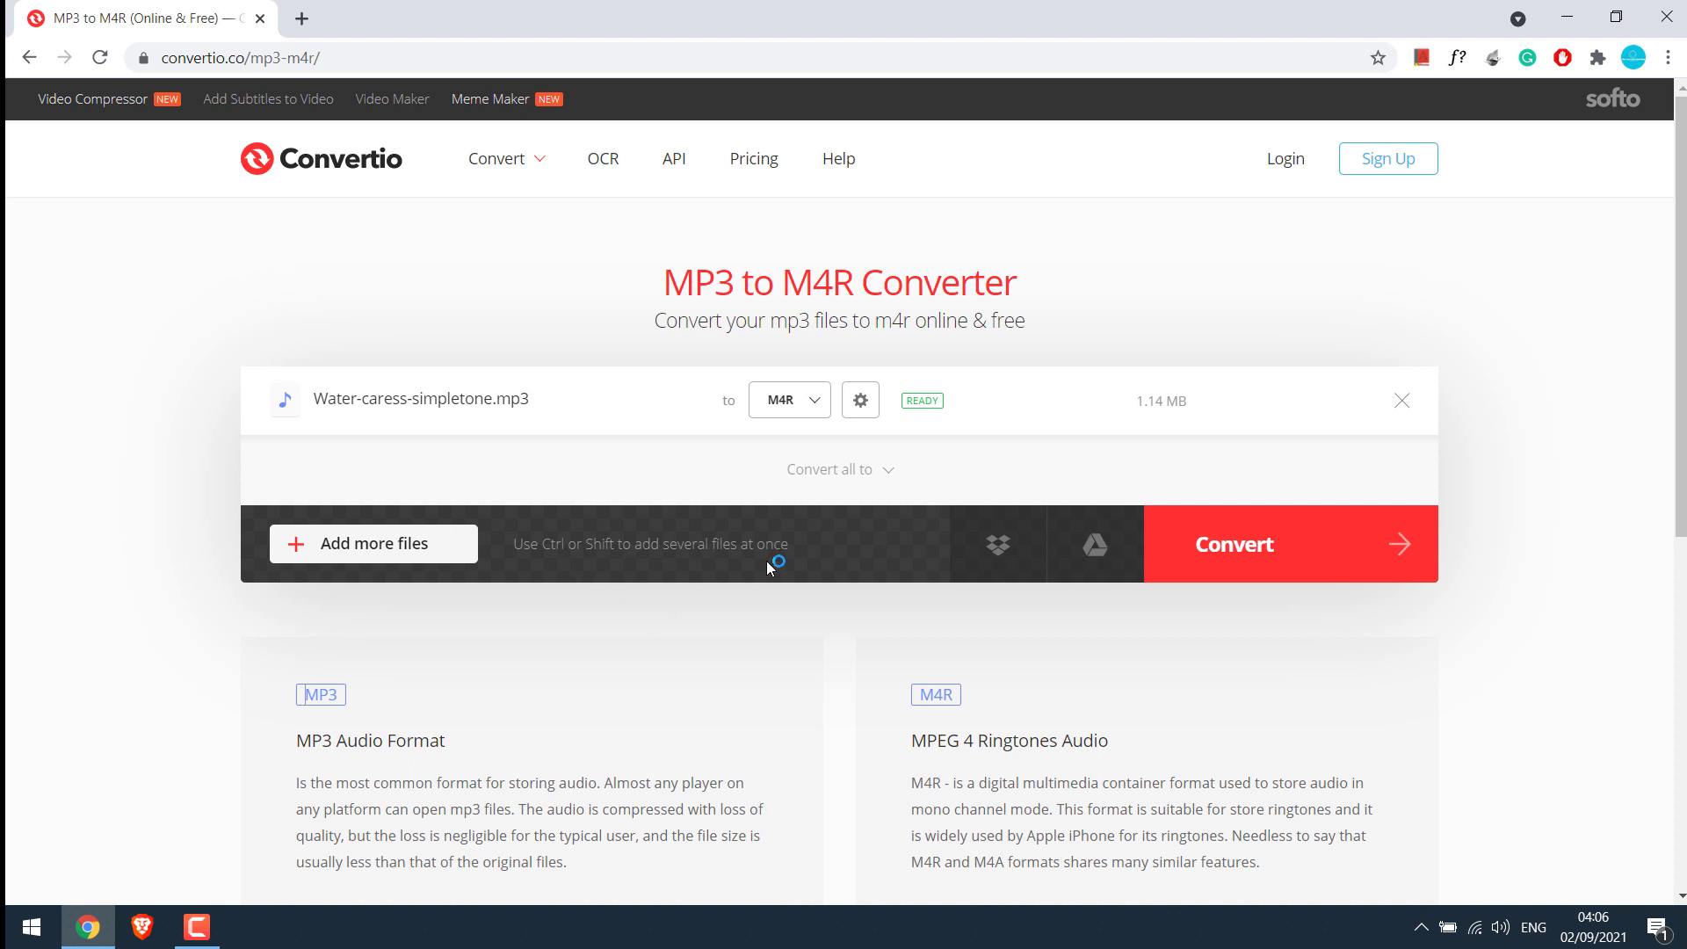
Convert to Water-caress-simpletone.m4r (638 KB) with settings left unchanged, and download it.
{"action": "left_click", "coordinate": [861, 401]}
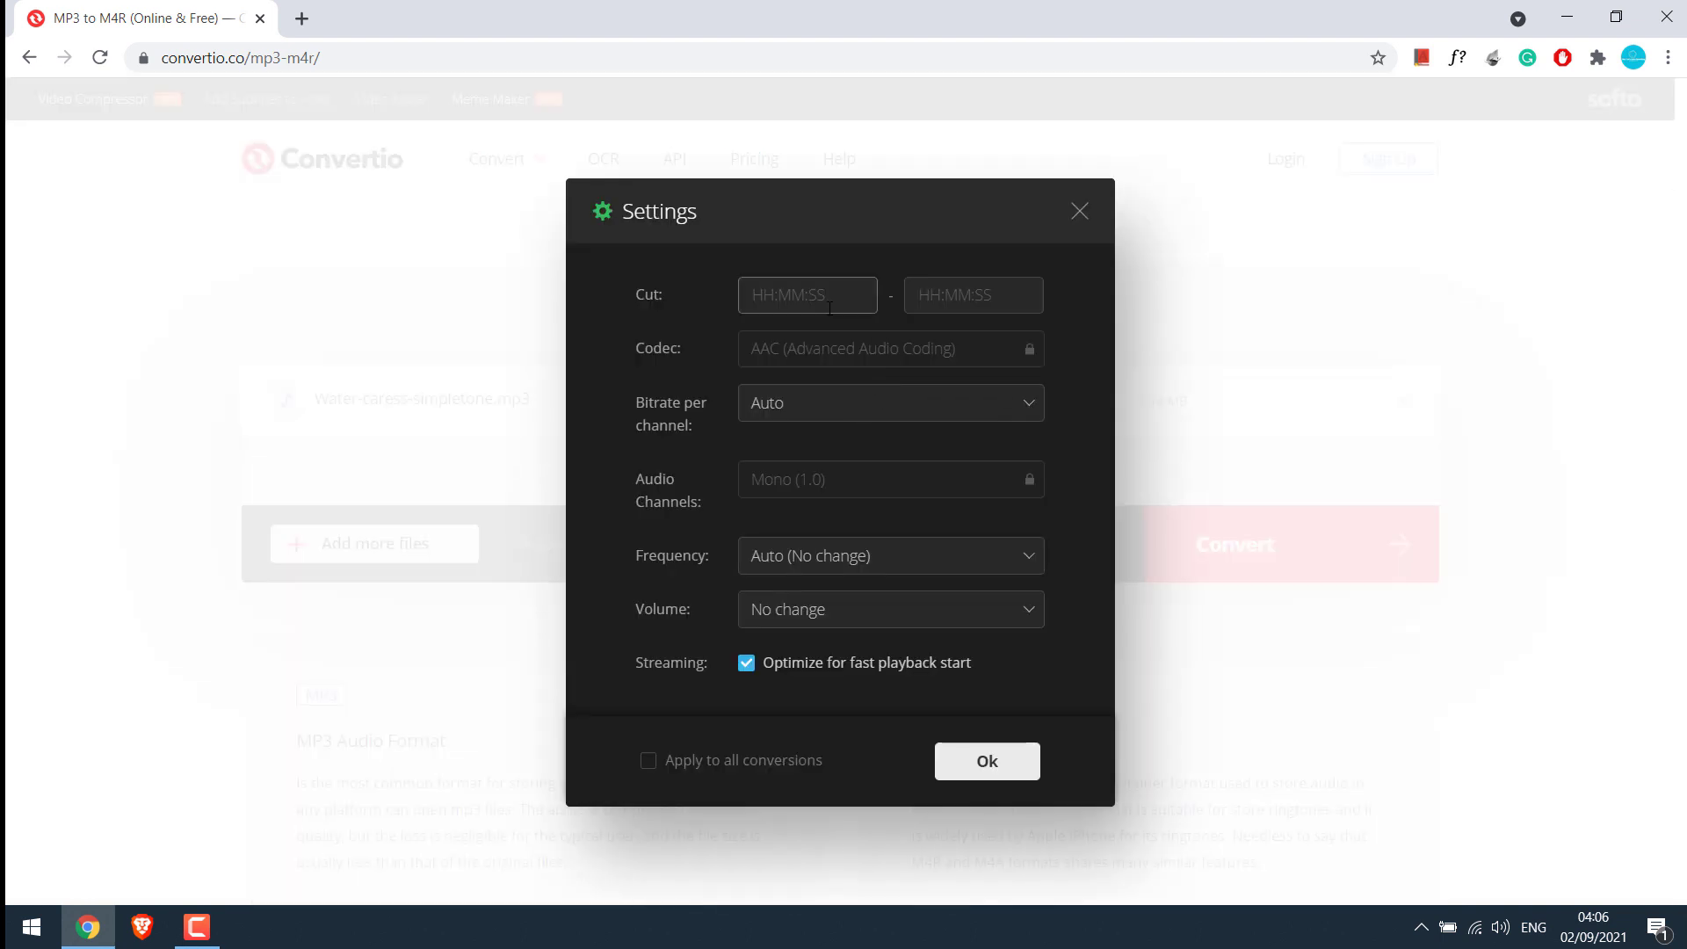
{"action": "left_click", "coordinate": [956, 306]}
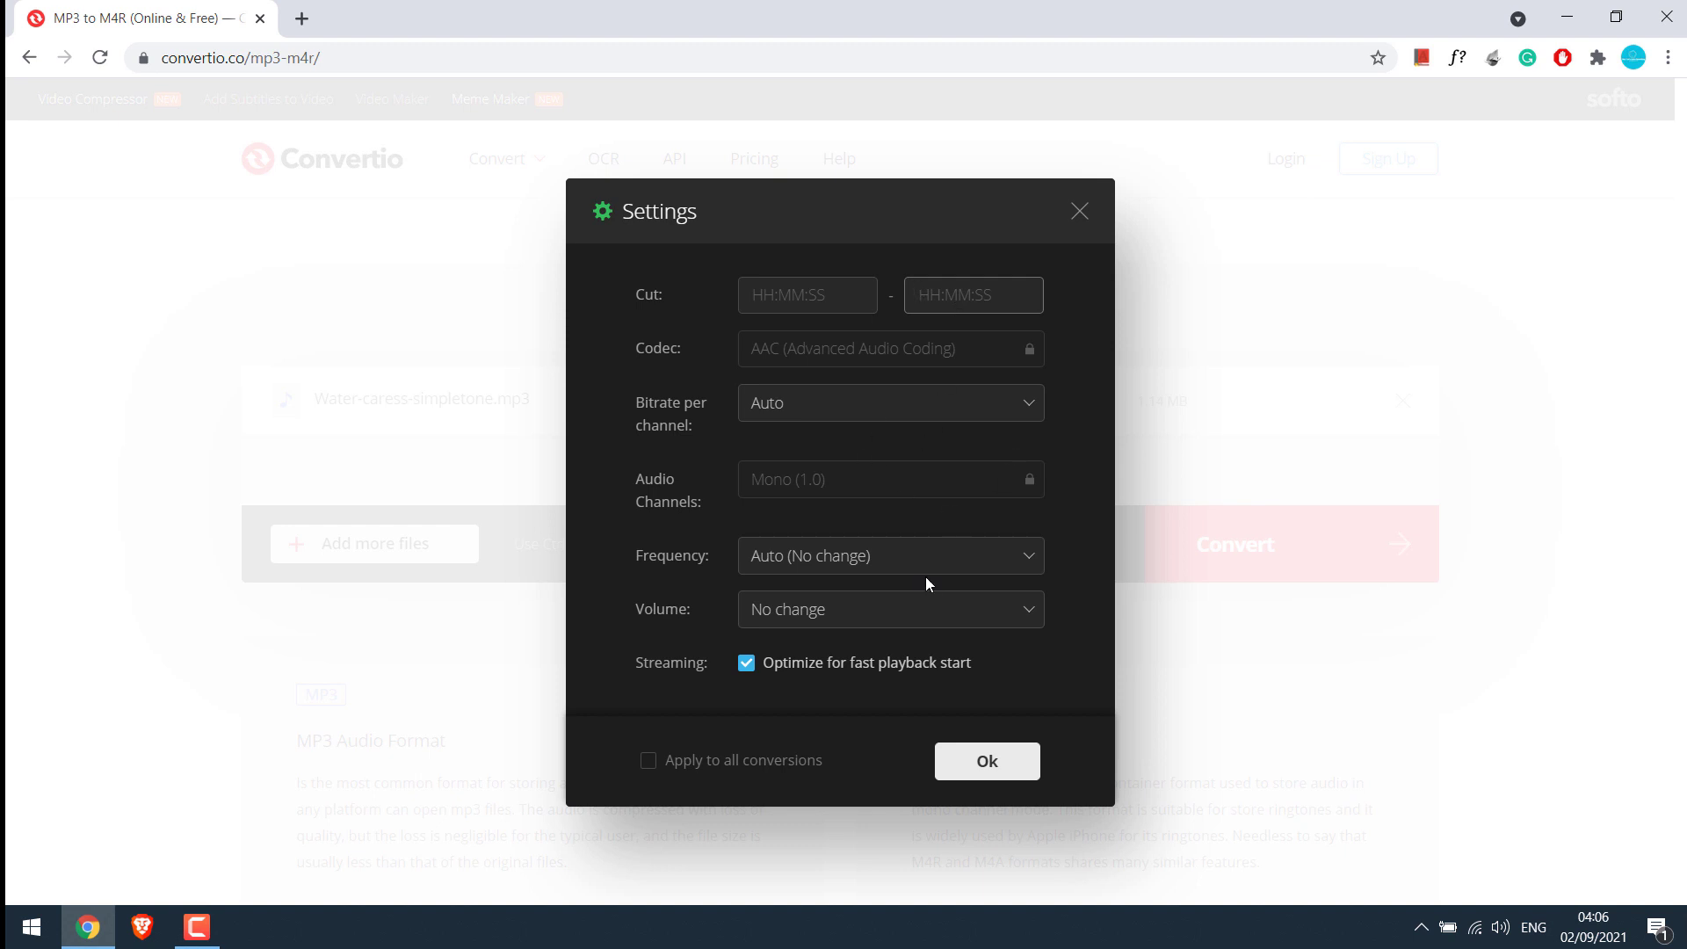
{"action": "left_click", "coordinate": [1003, 776]}
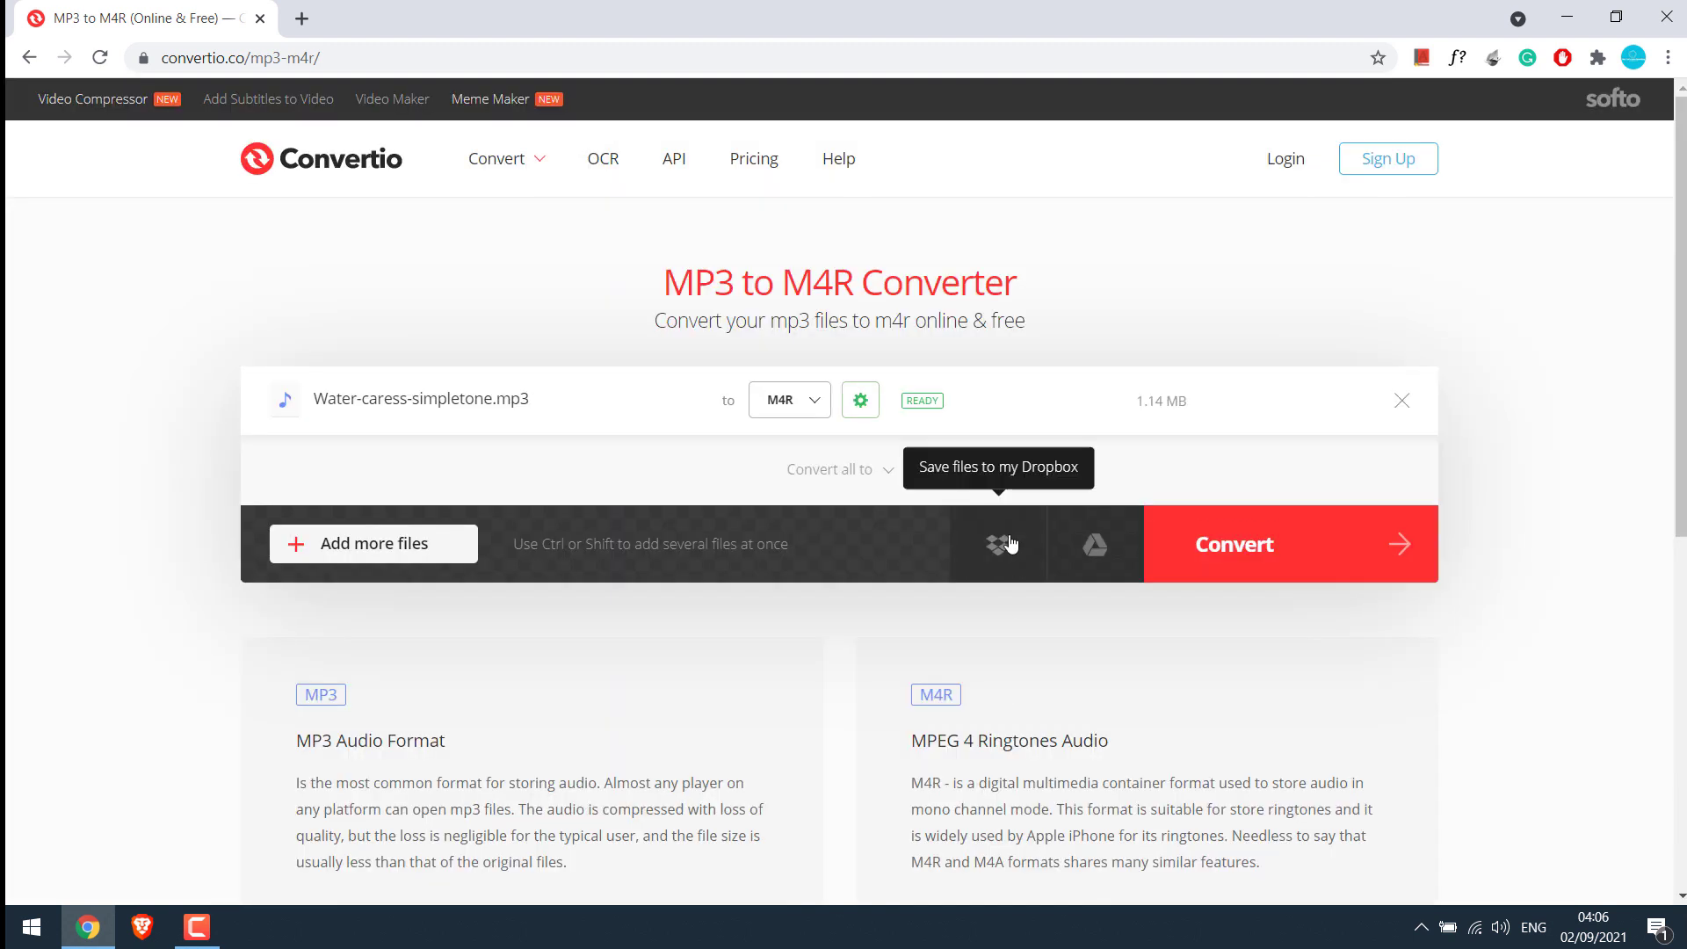
{"action": "left_click", "coordinate": [1248, 553]}
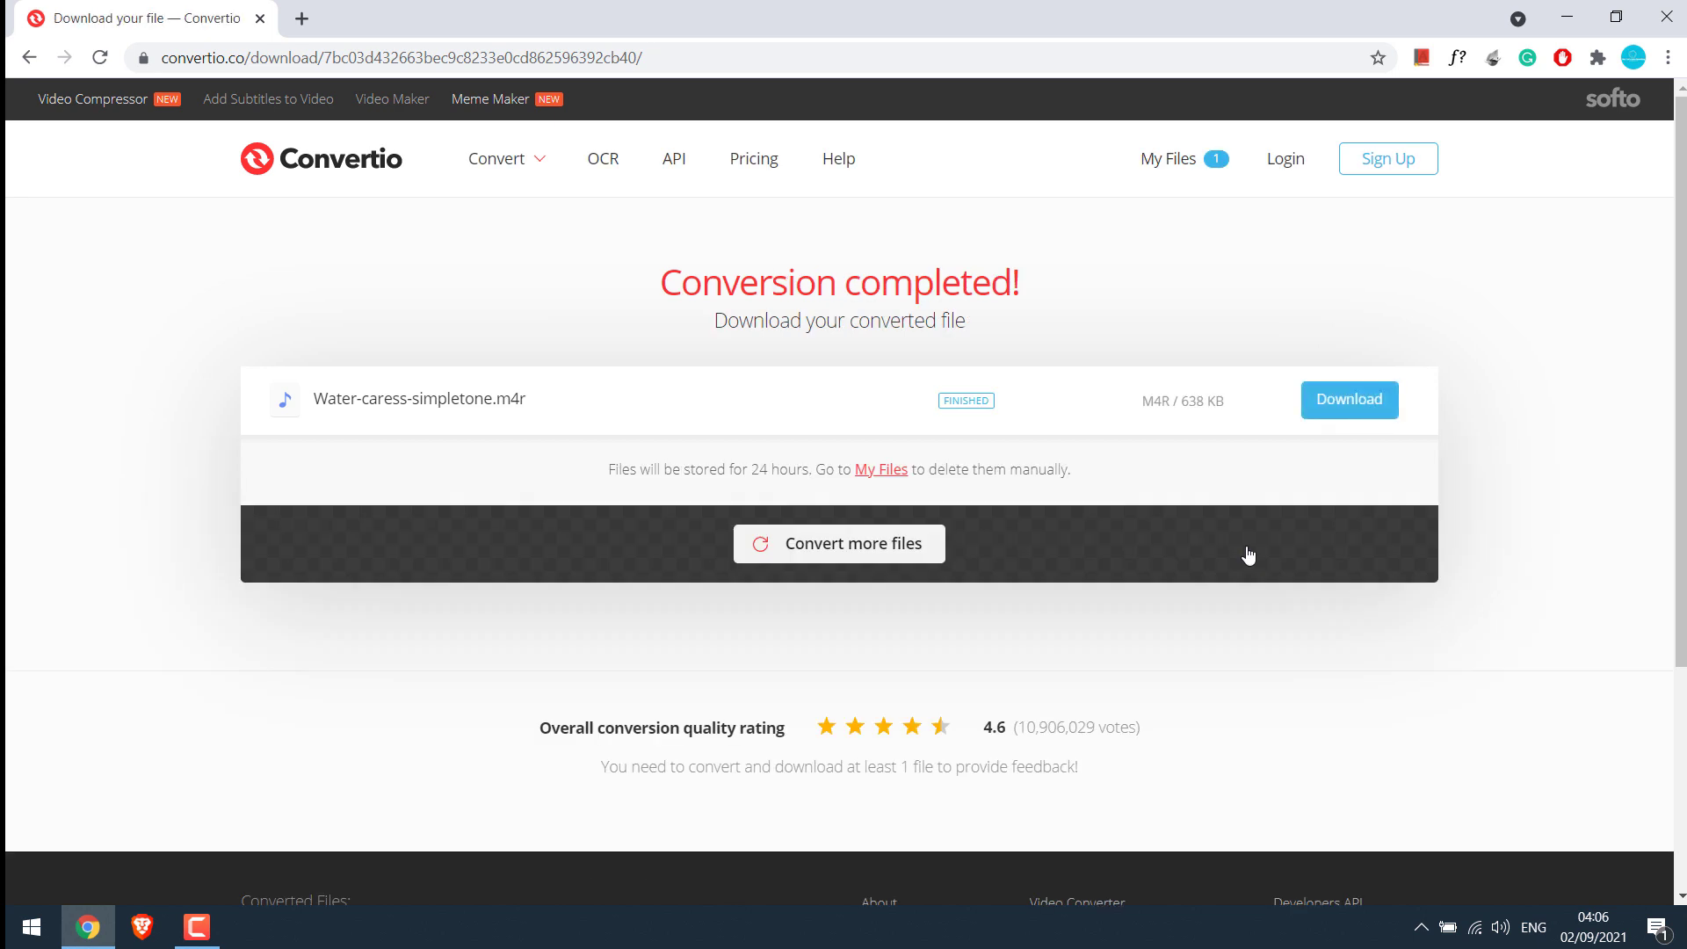
{"action": "left_click", "coordinate": [1362, 409]}
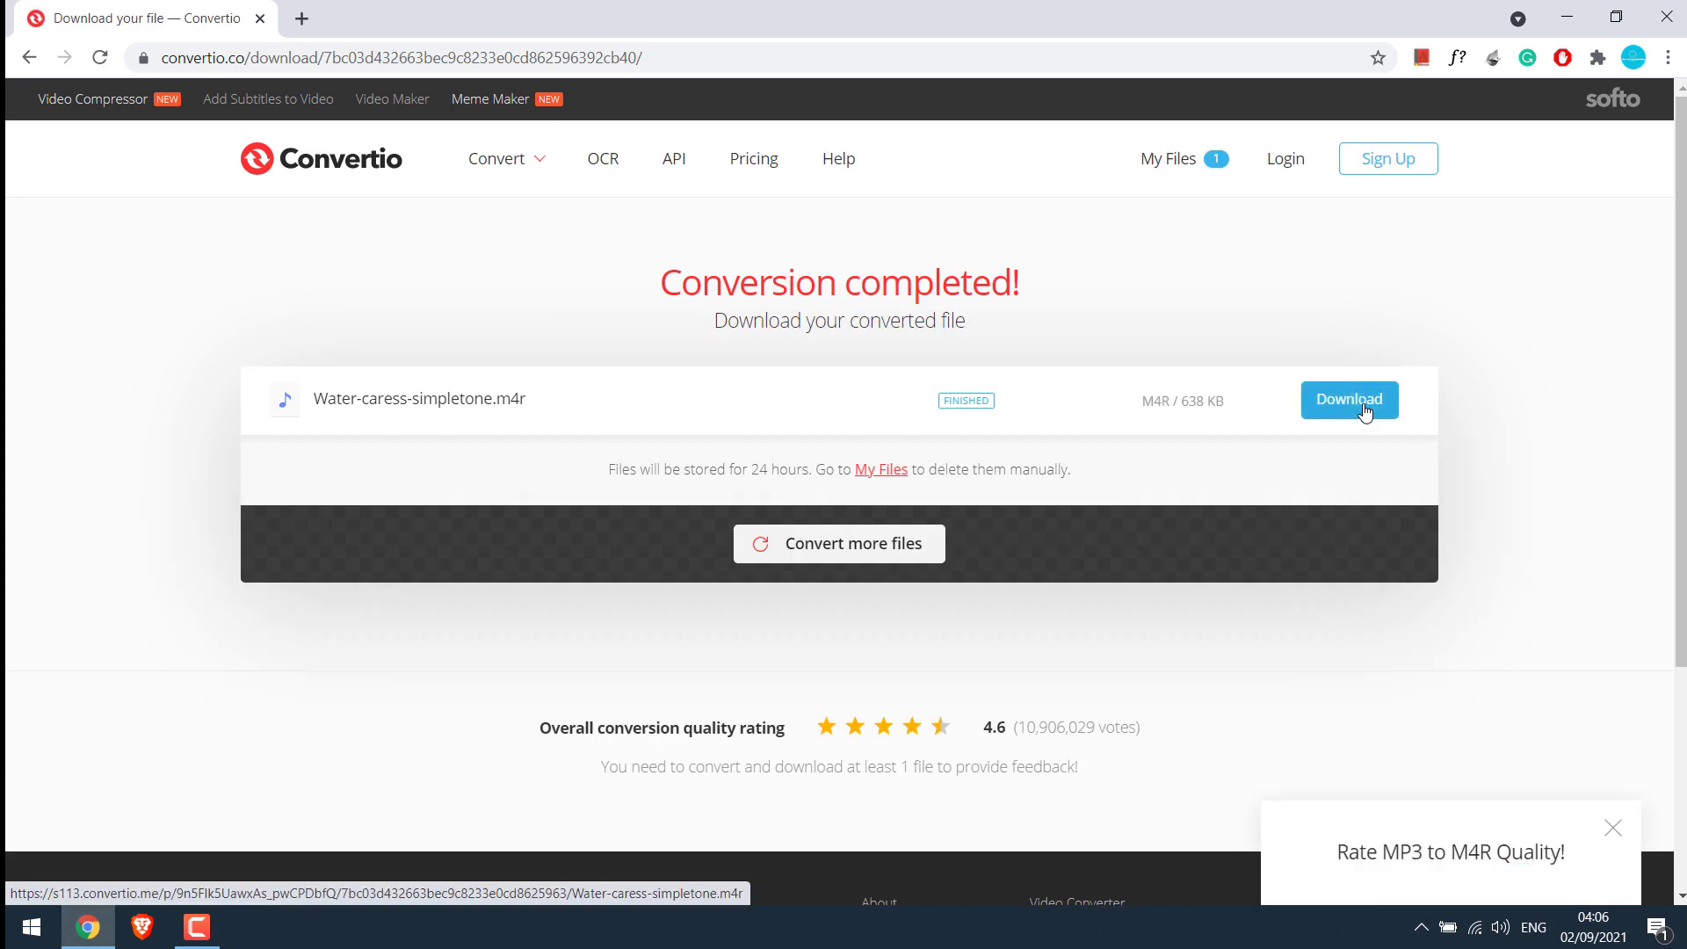
Locate the downloaded Water-caress-simpletone.m4r in Downloads and preview it in Groove Music.
{"action": "left_click", "coordinate": [1610, 873]}
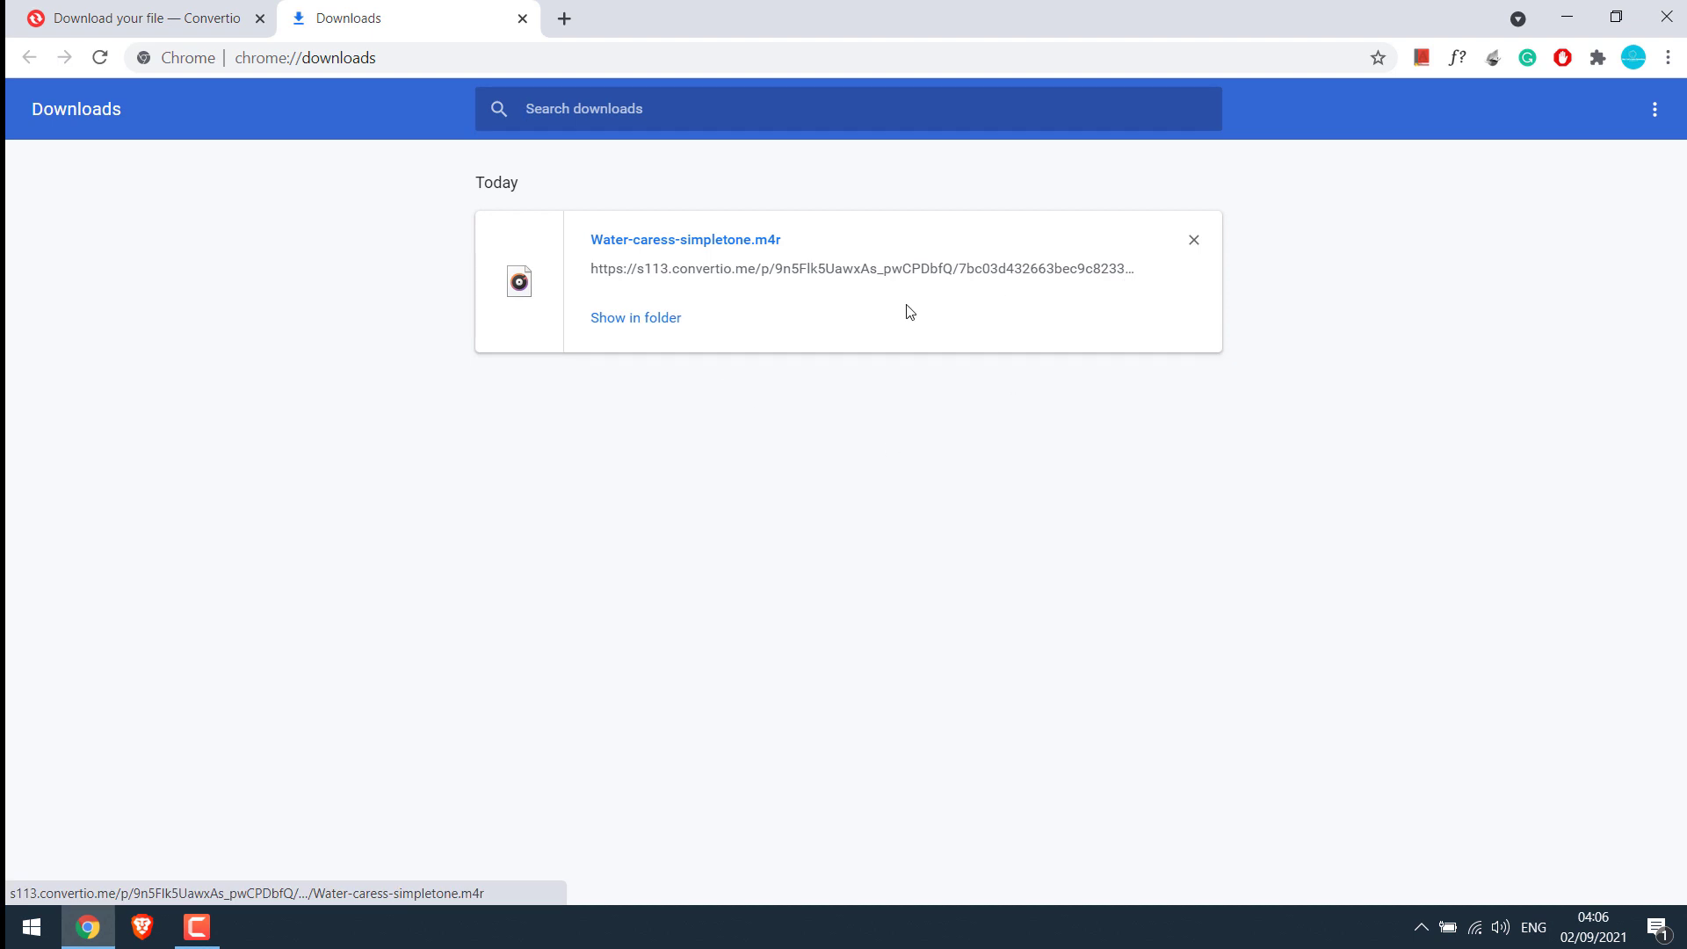
{"action": "left_click", "coordinate": [678, 322]}
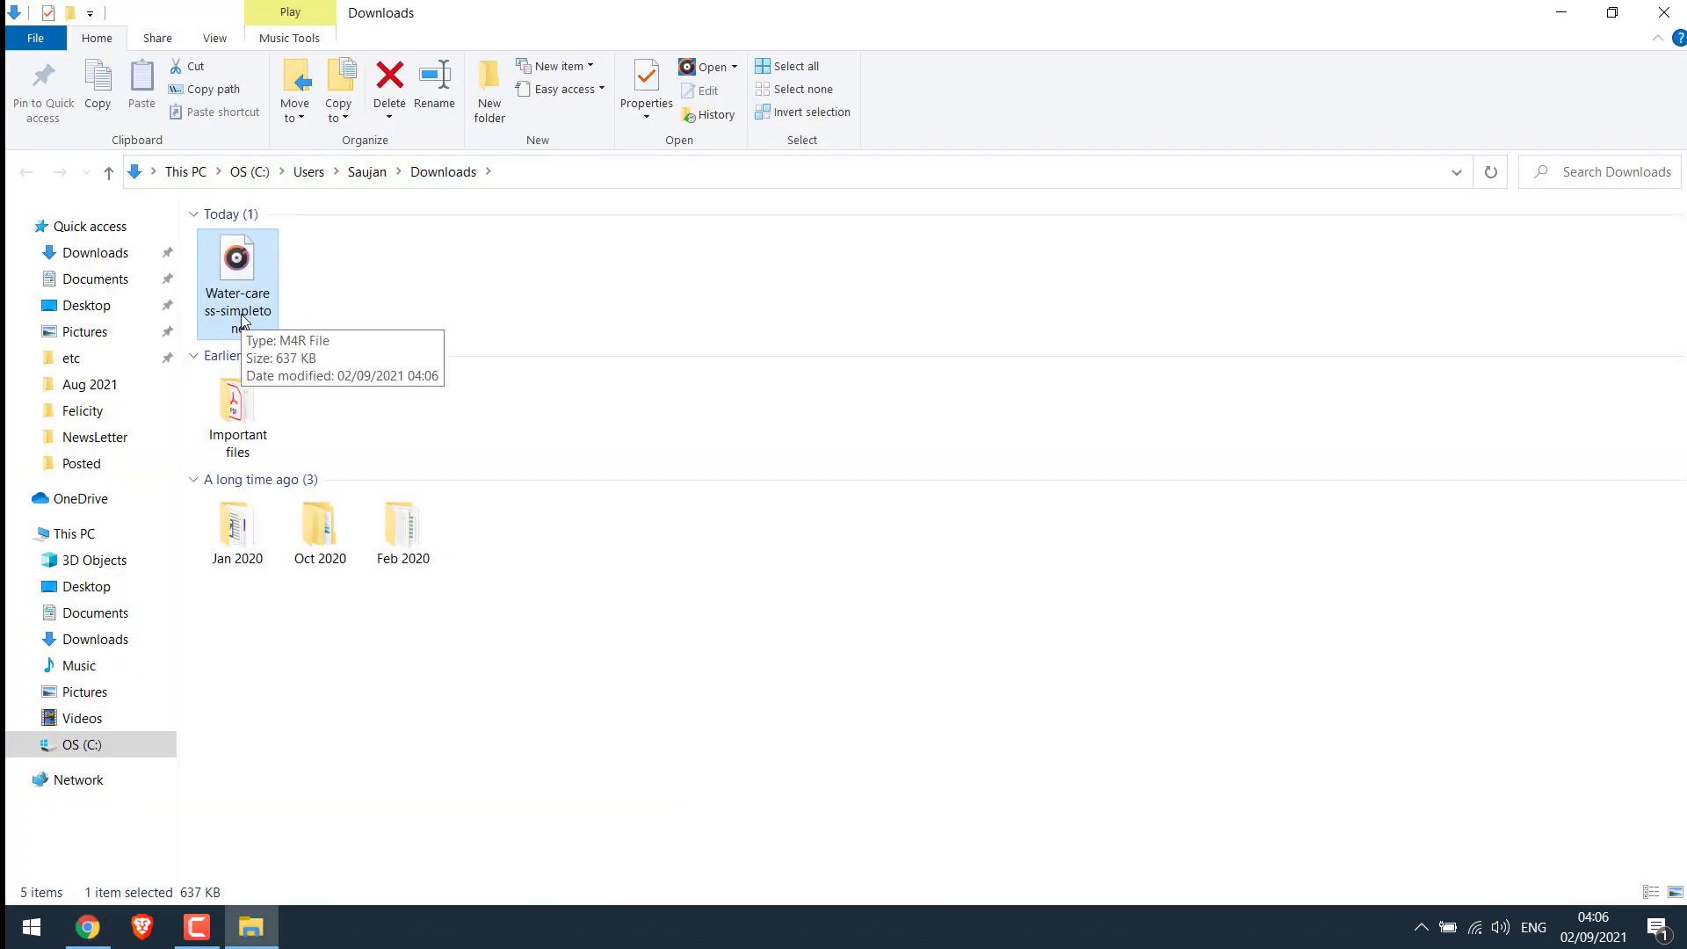
{"action": "double_click", "coordinate": [233, 282]}
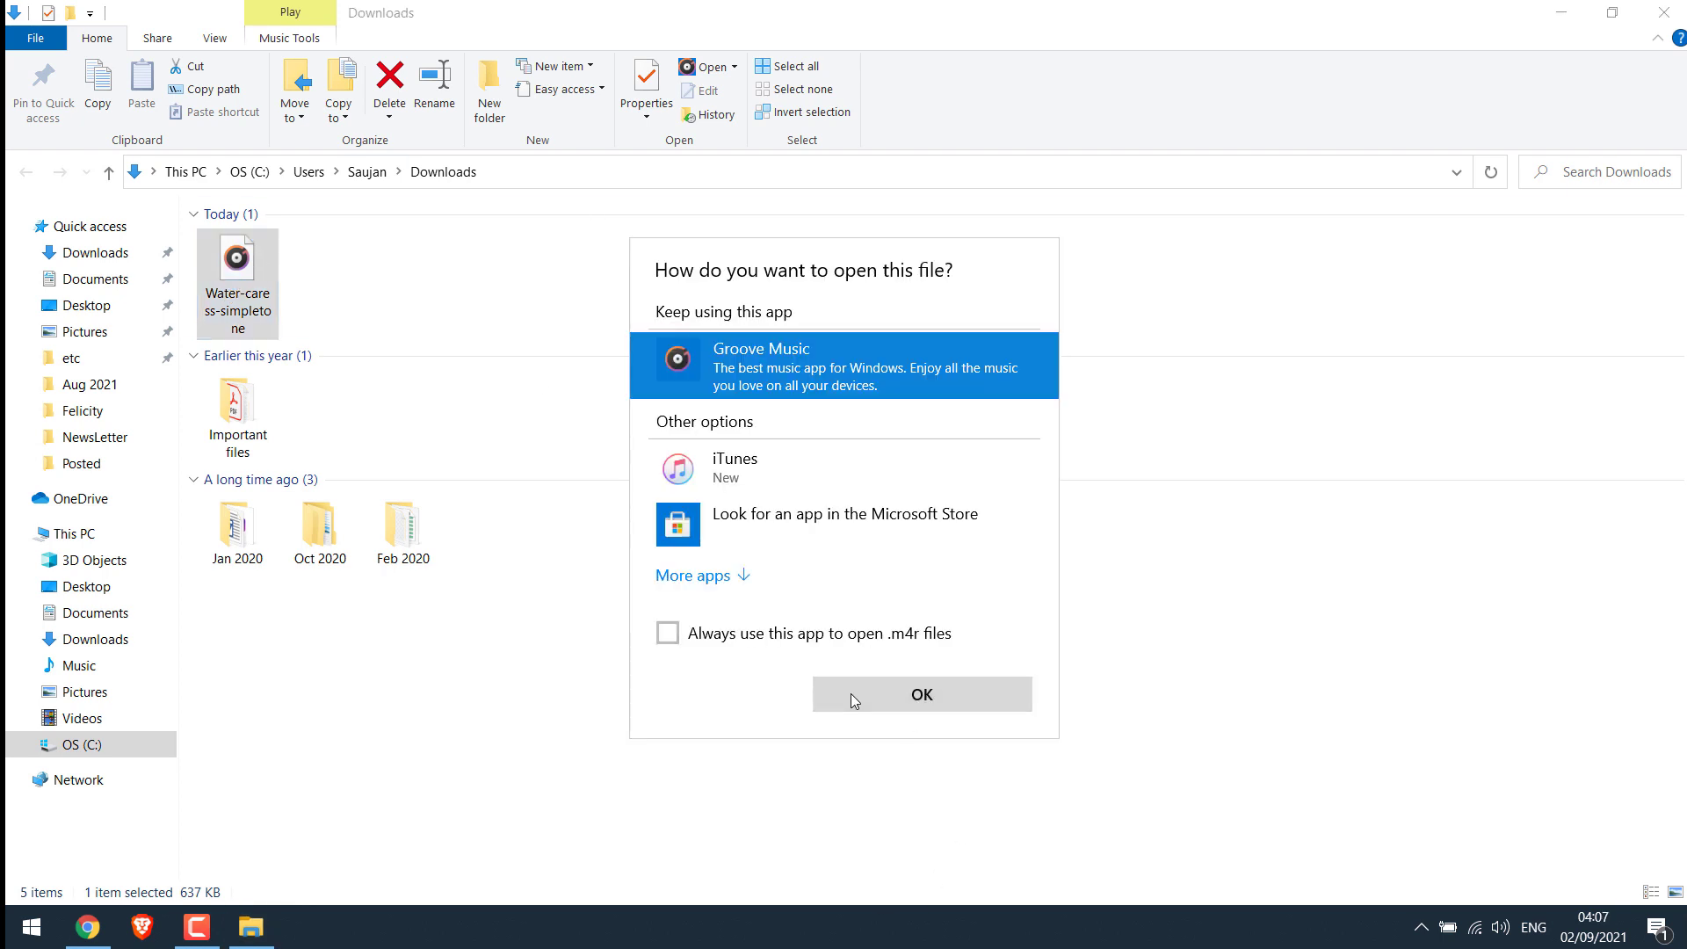
{"action": "left_click", "coordinate": [851, 694]}
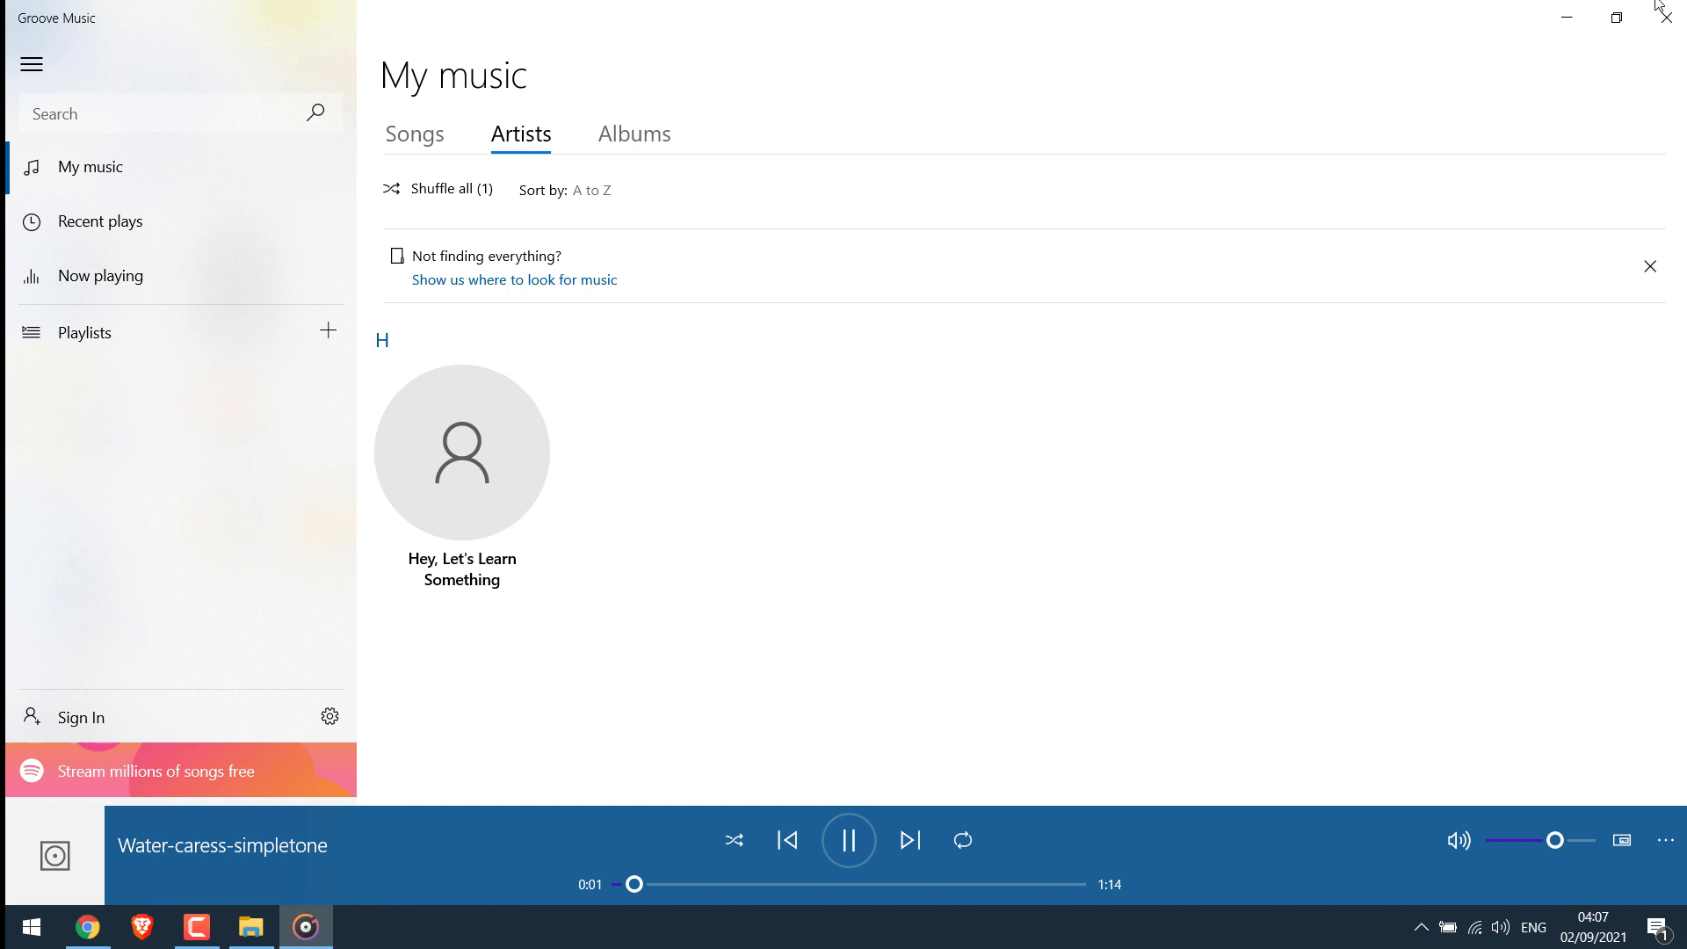
{"action": "left_click", "coordinate": [1664, 13]}
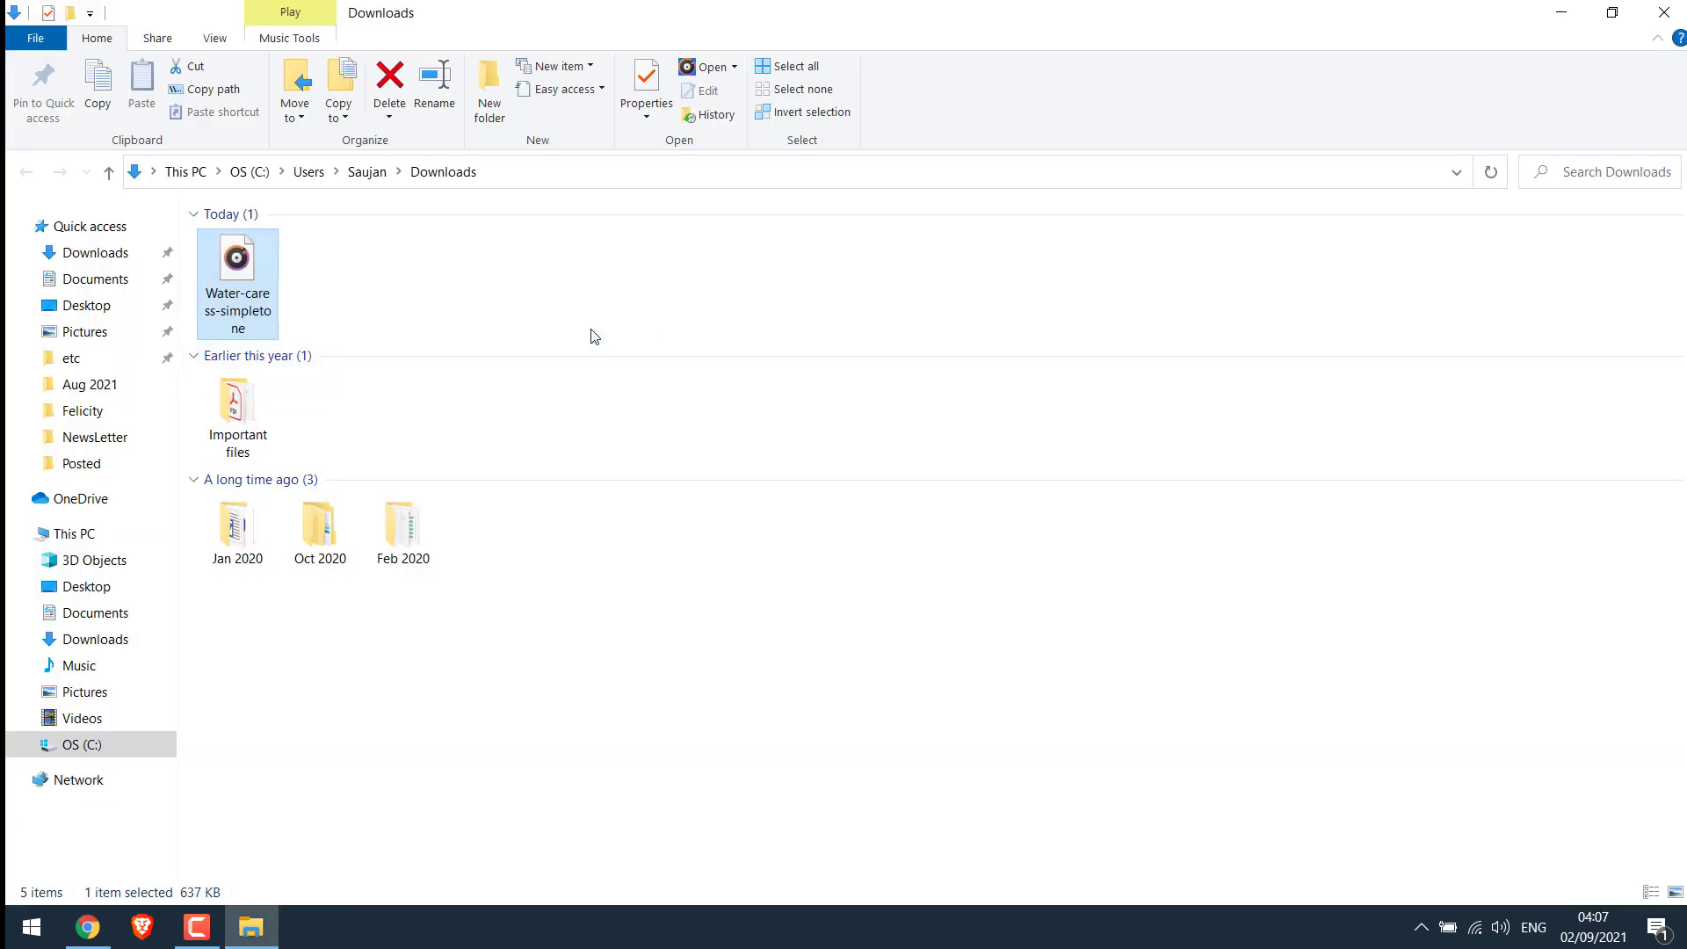
Cut the M4R file from Downloads and paste it onto the desktop.
{"action": "right_click", "coordinate": [265, 273]}
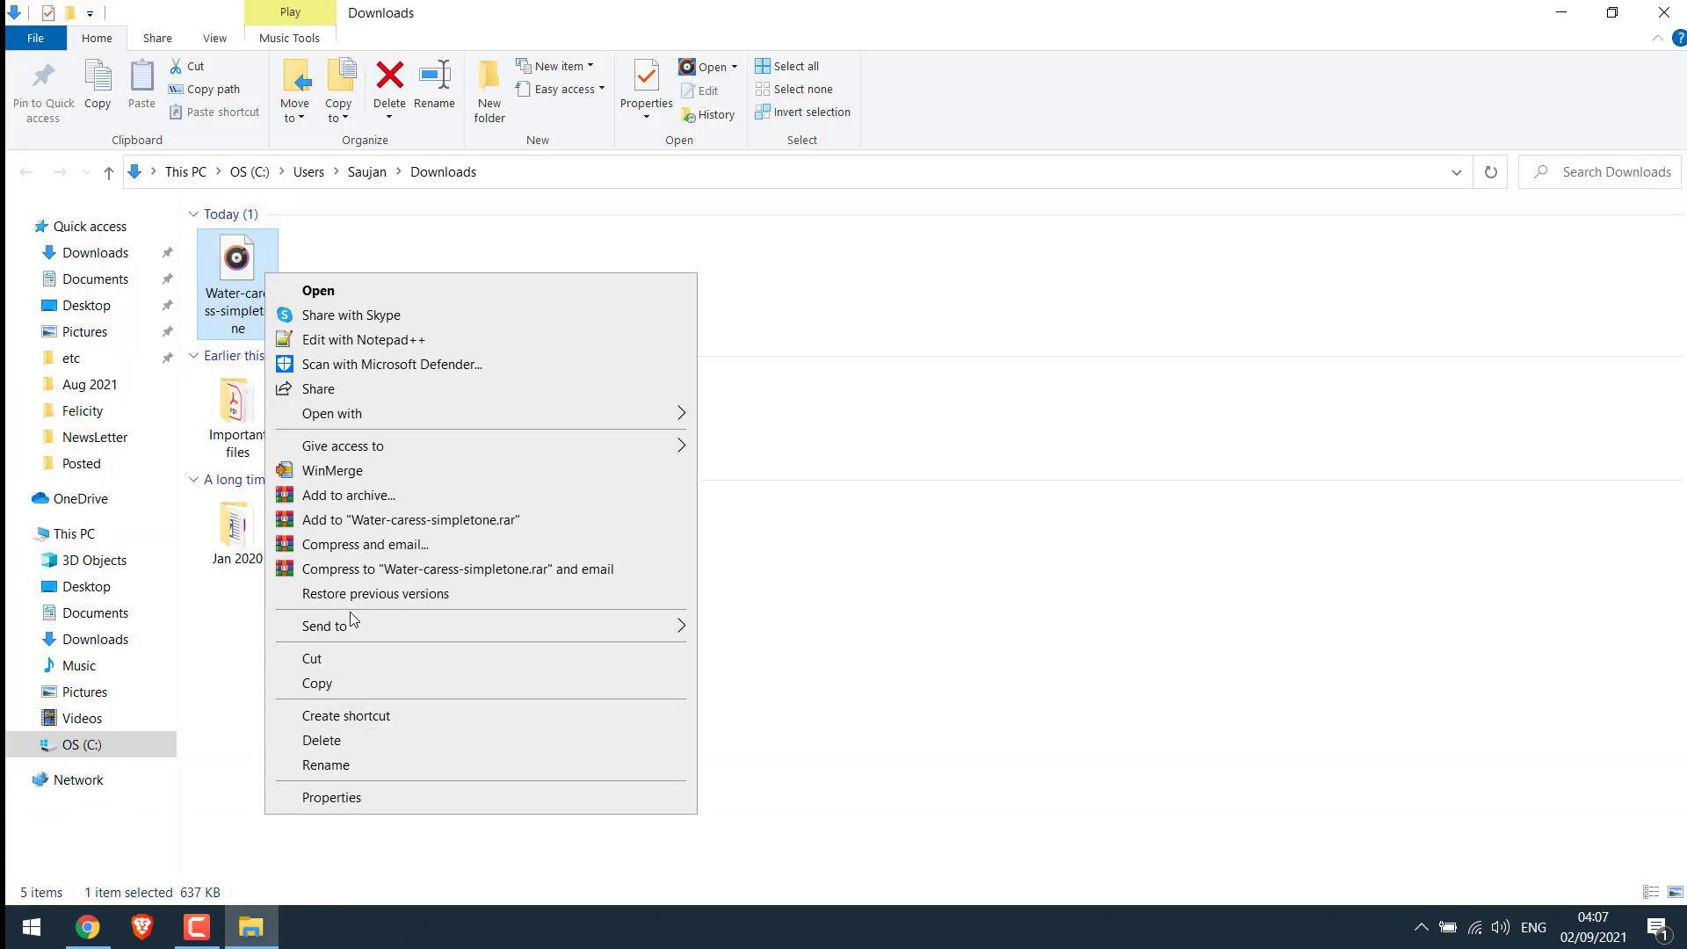
{"action": "left_click", "coordinate": [362, 659]}
{"action": "left_click", "coordinate": [1664, 12]}
{"action": "left_click", "coordinate": [1567, 12]}
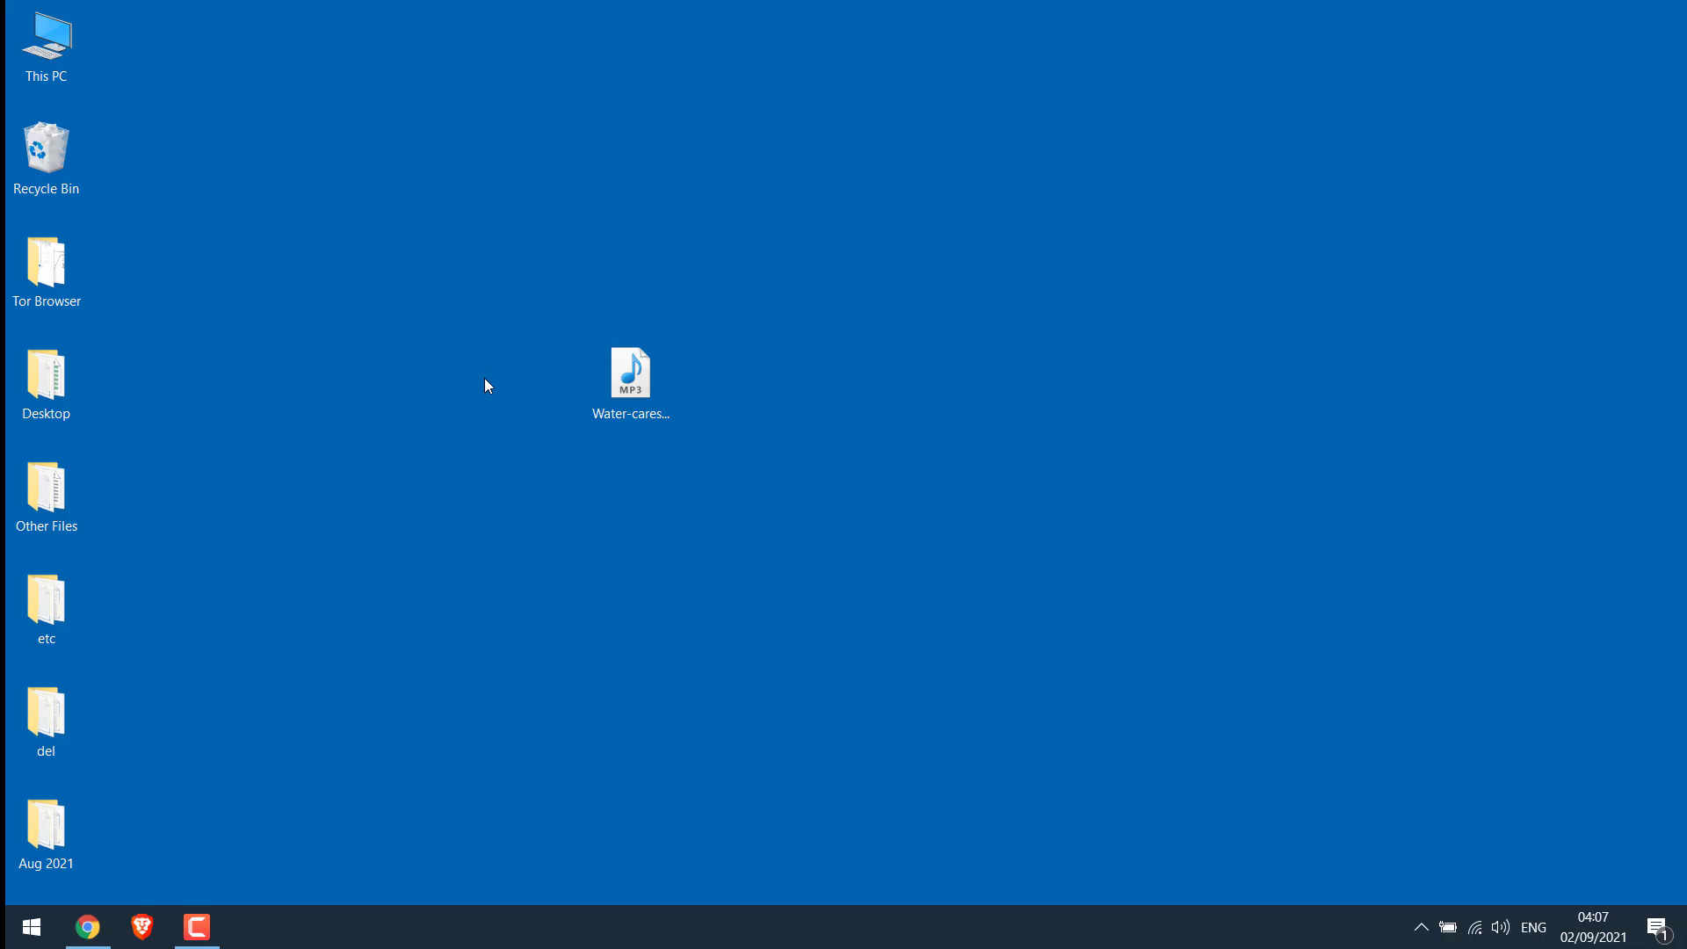
{"action": "right_click", "coordinate": [486, 385]}
{"action": "left_click", "coordinate": [514, 499]}
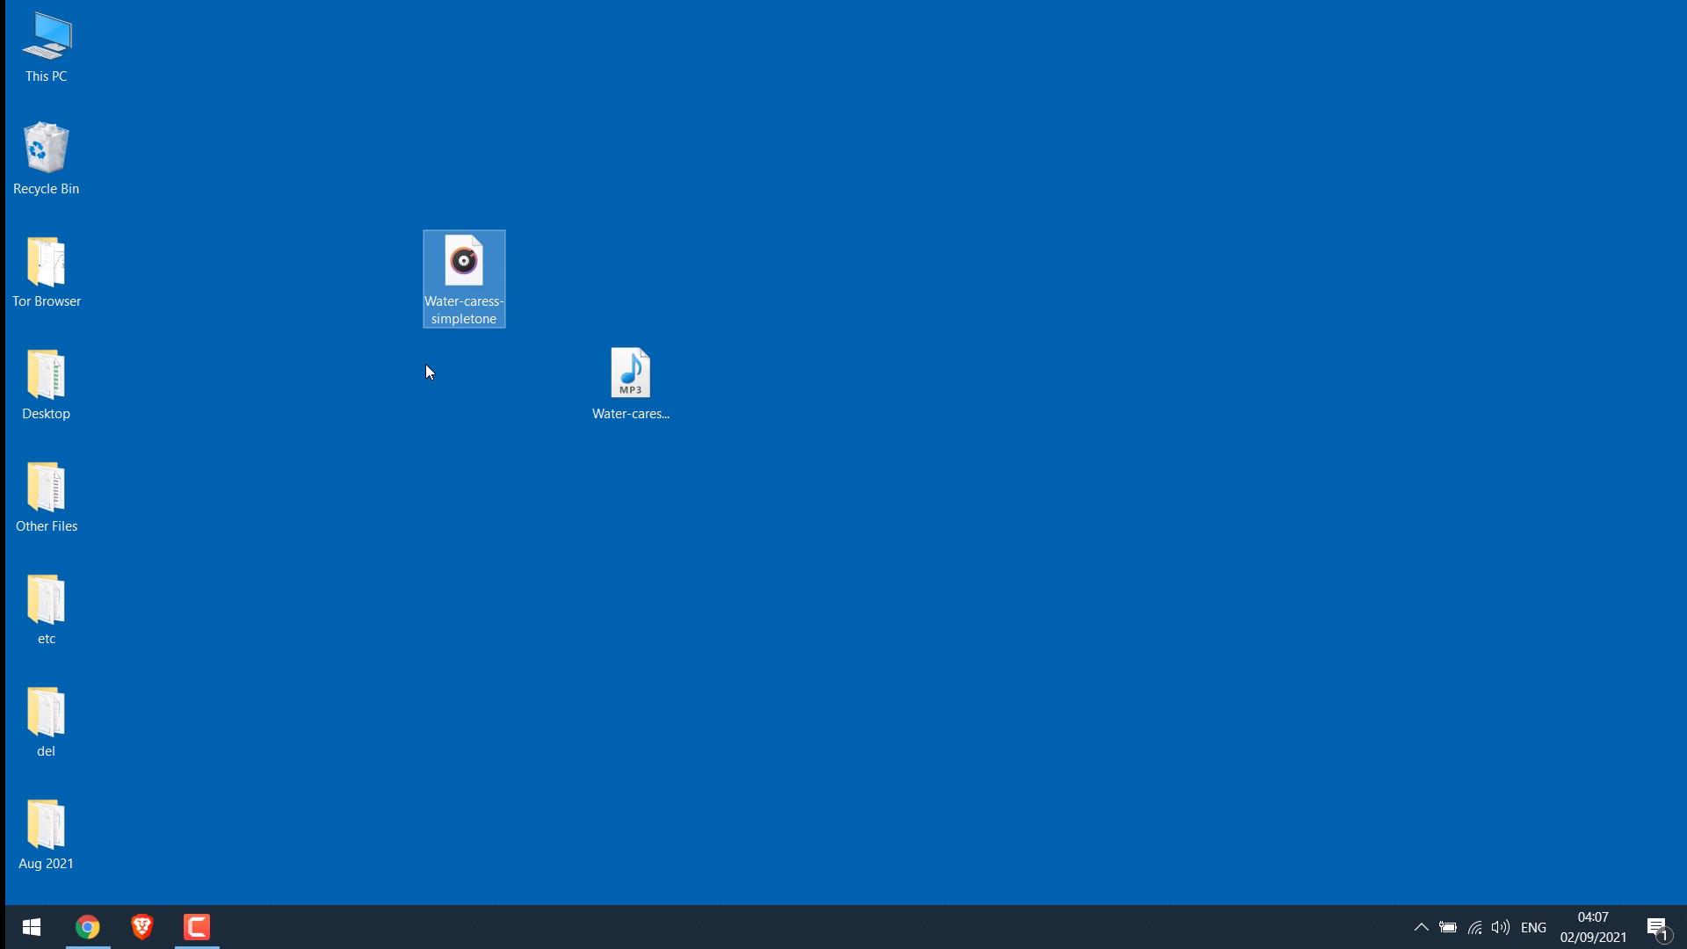
Close the downloads tab and load copytrans.net in the browser.
{"action": "left_click", "coordinate": [87, 927]}
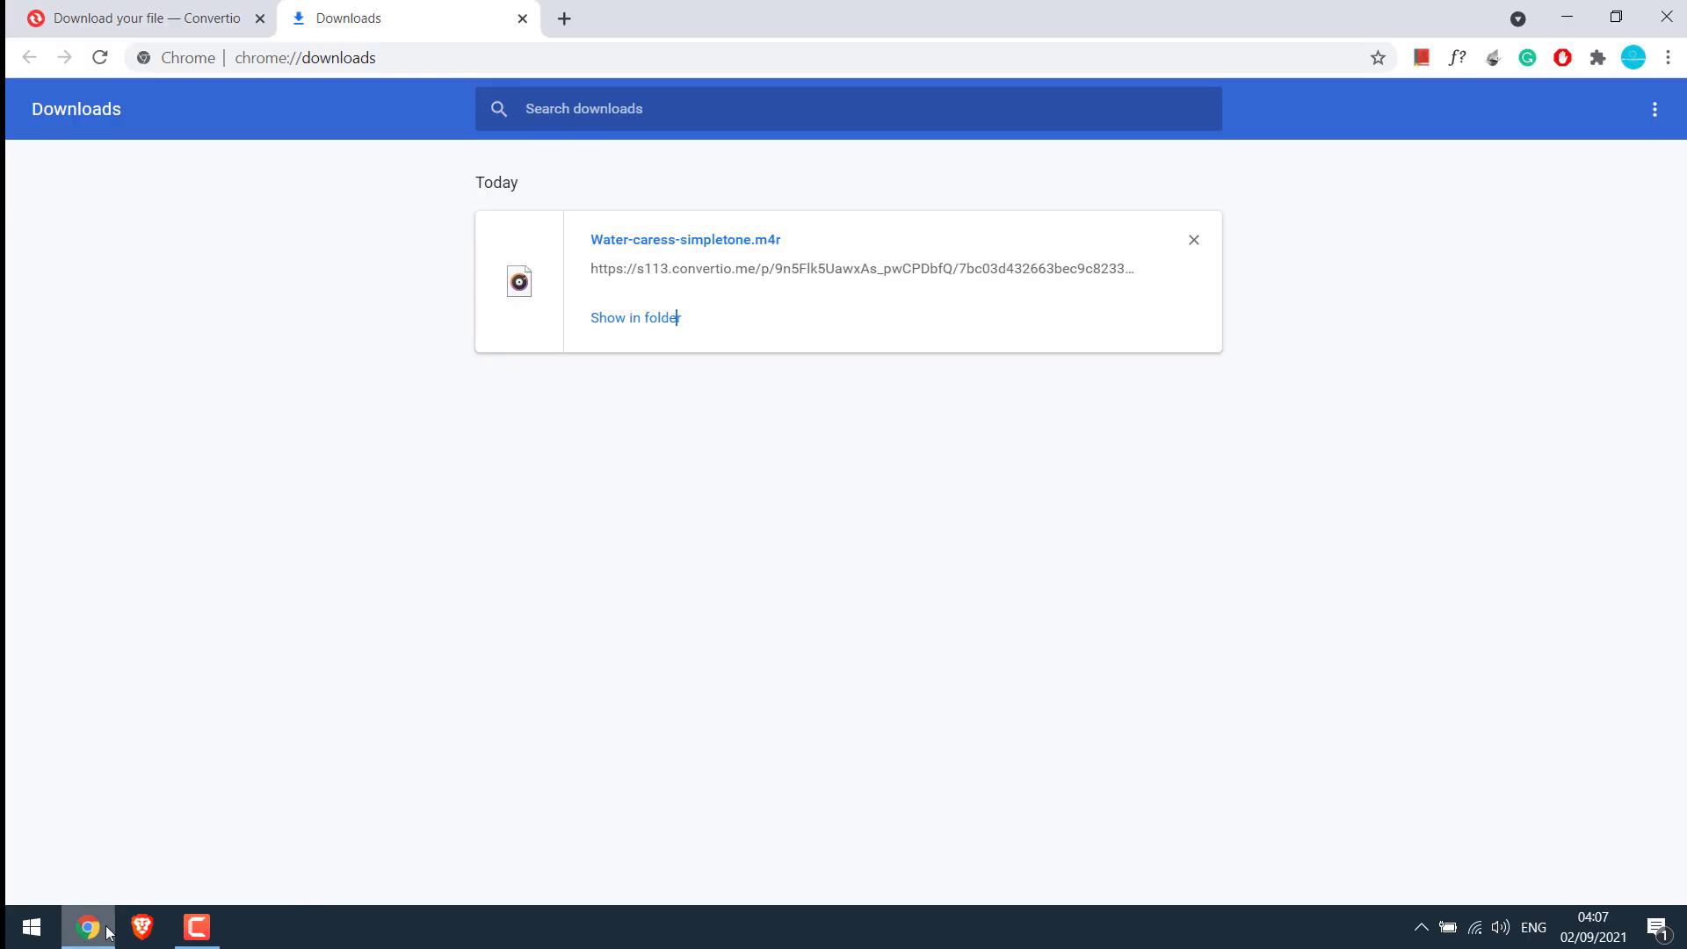
{"action": "left_click", "coordinate": [522, 19]}
{"action": "left_click", "coordinate": [507, 57]}
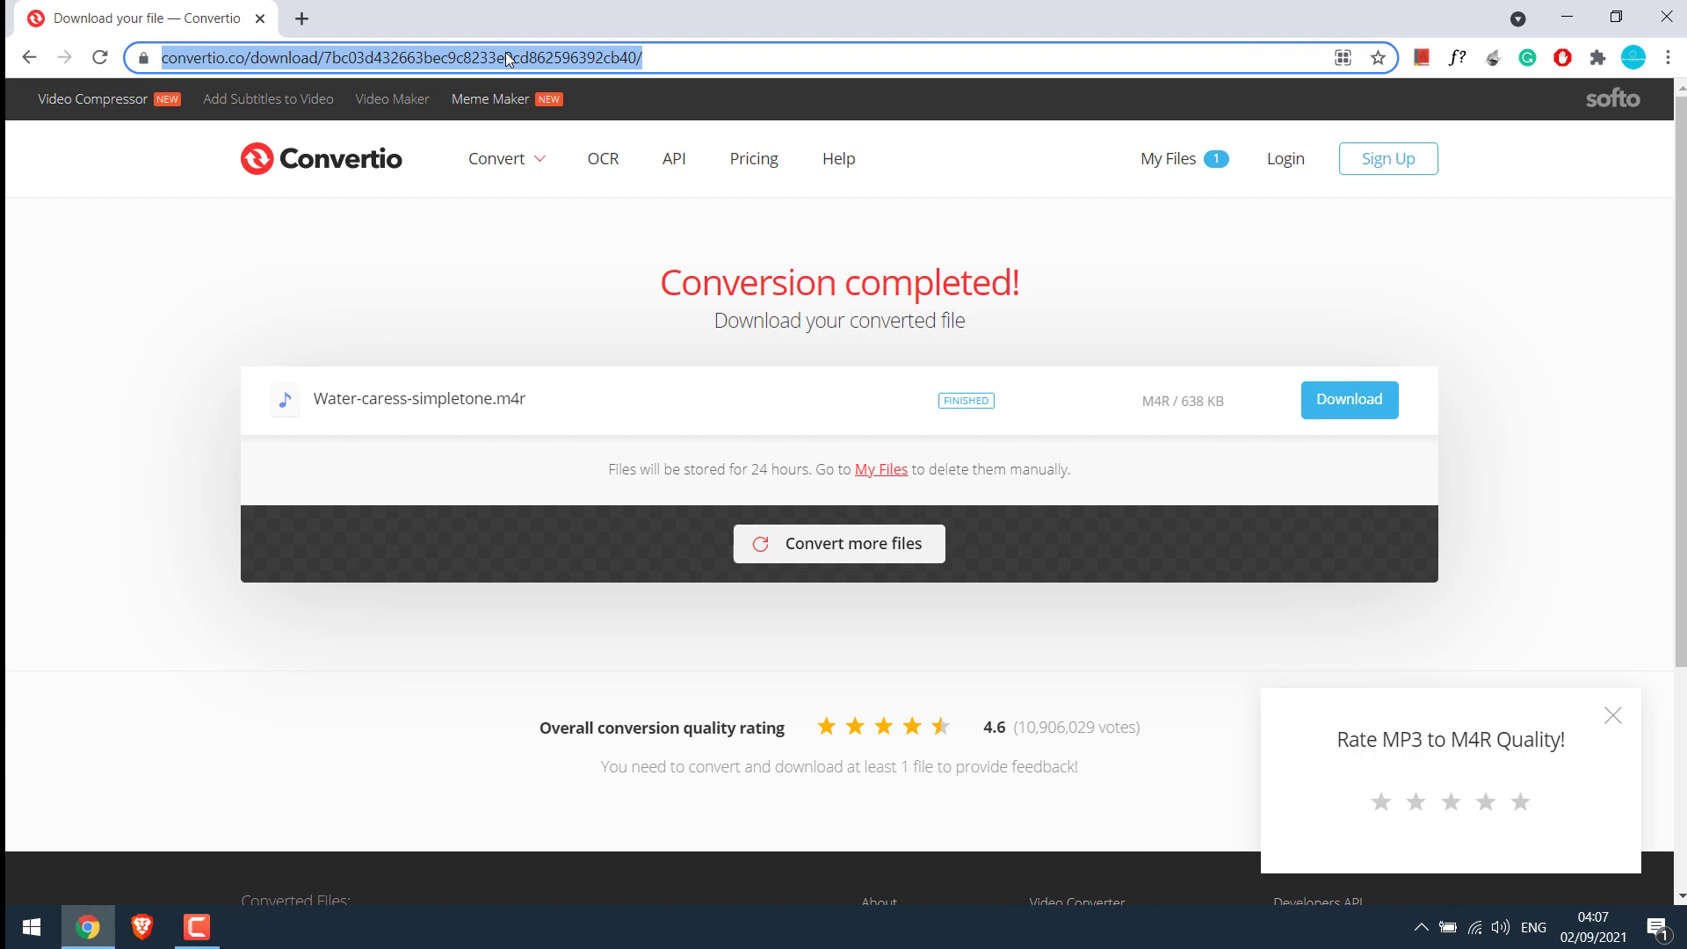
{"action": "type", "text": "copy"}
{"action": "key", "text": "Return"}
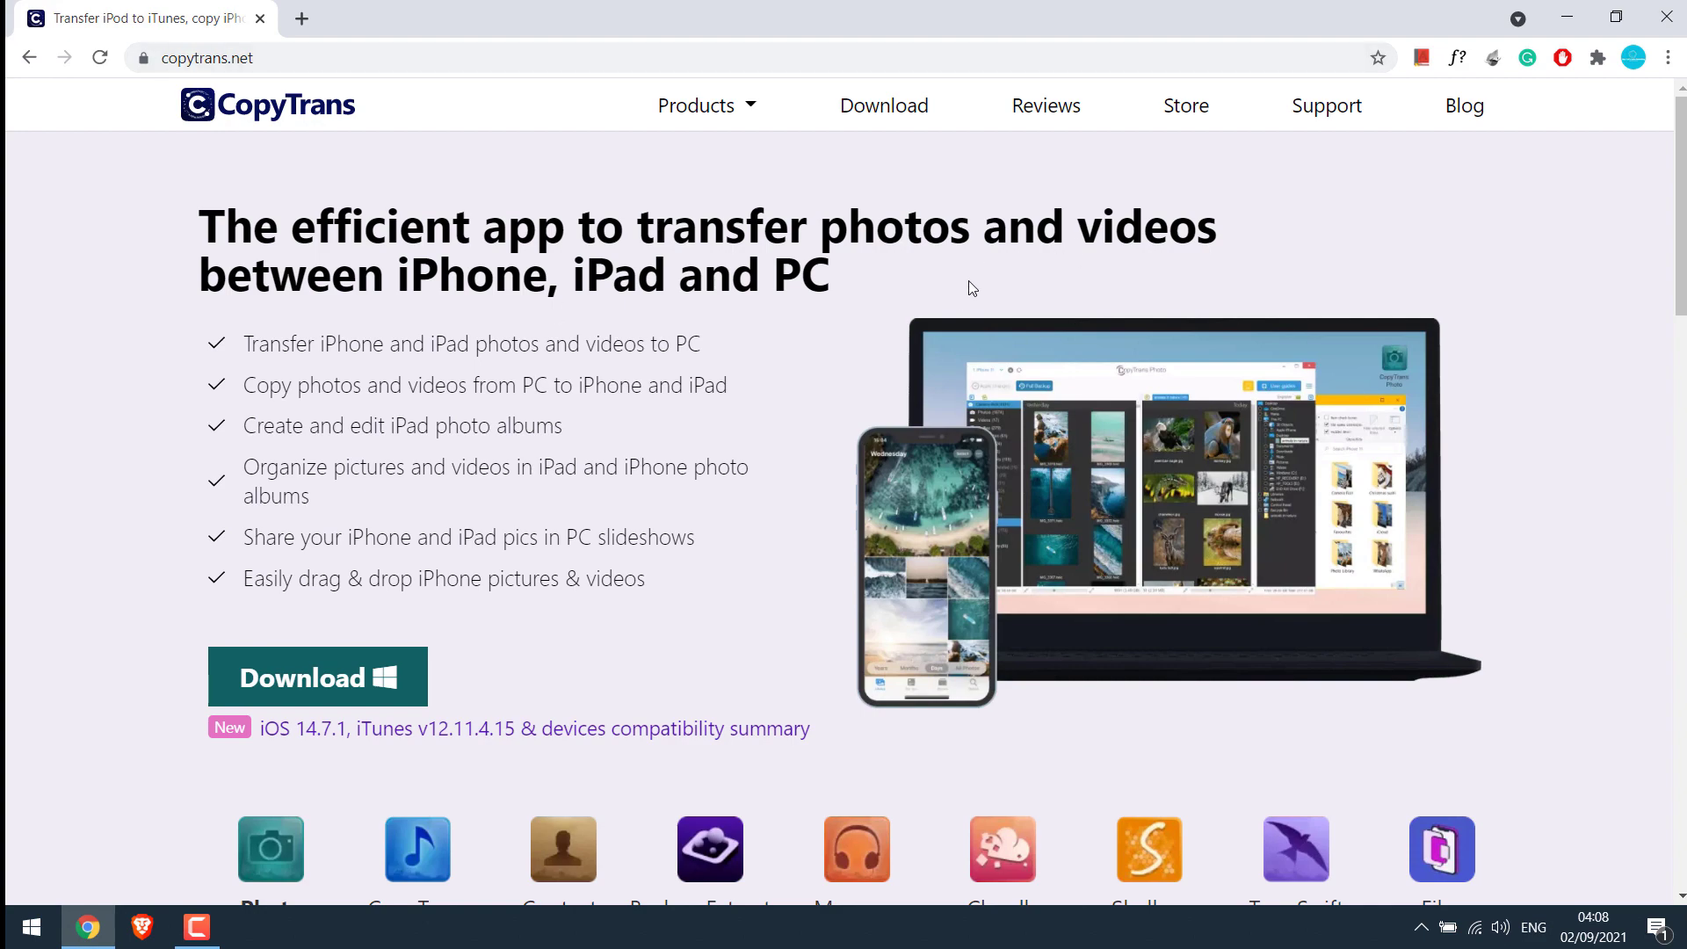
Download CopyTrans Manager as CopyTransManagerv1.207.zip and view it in the downloads list.
{"action": "left_click", "coordinate": [886, 107]}
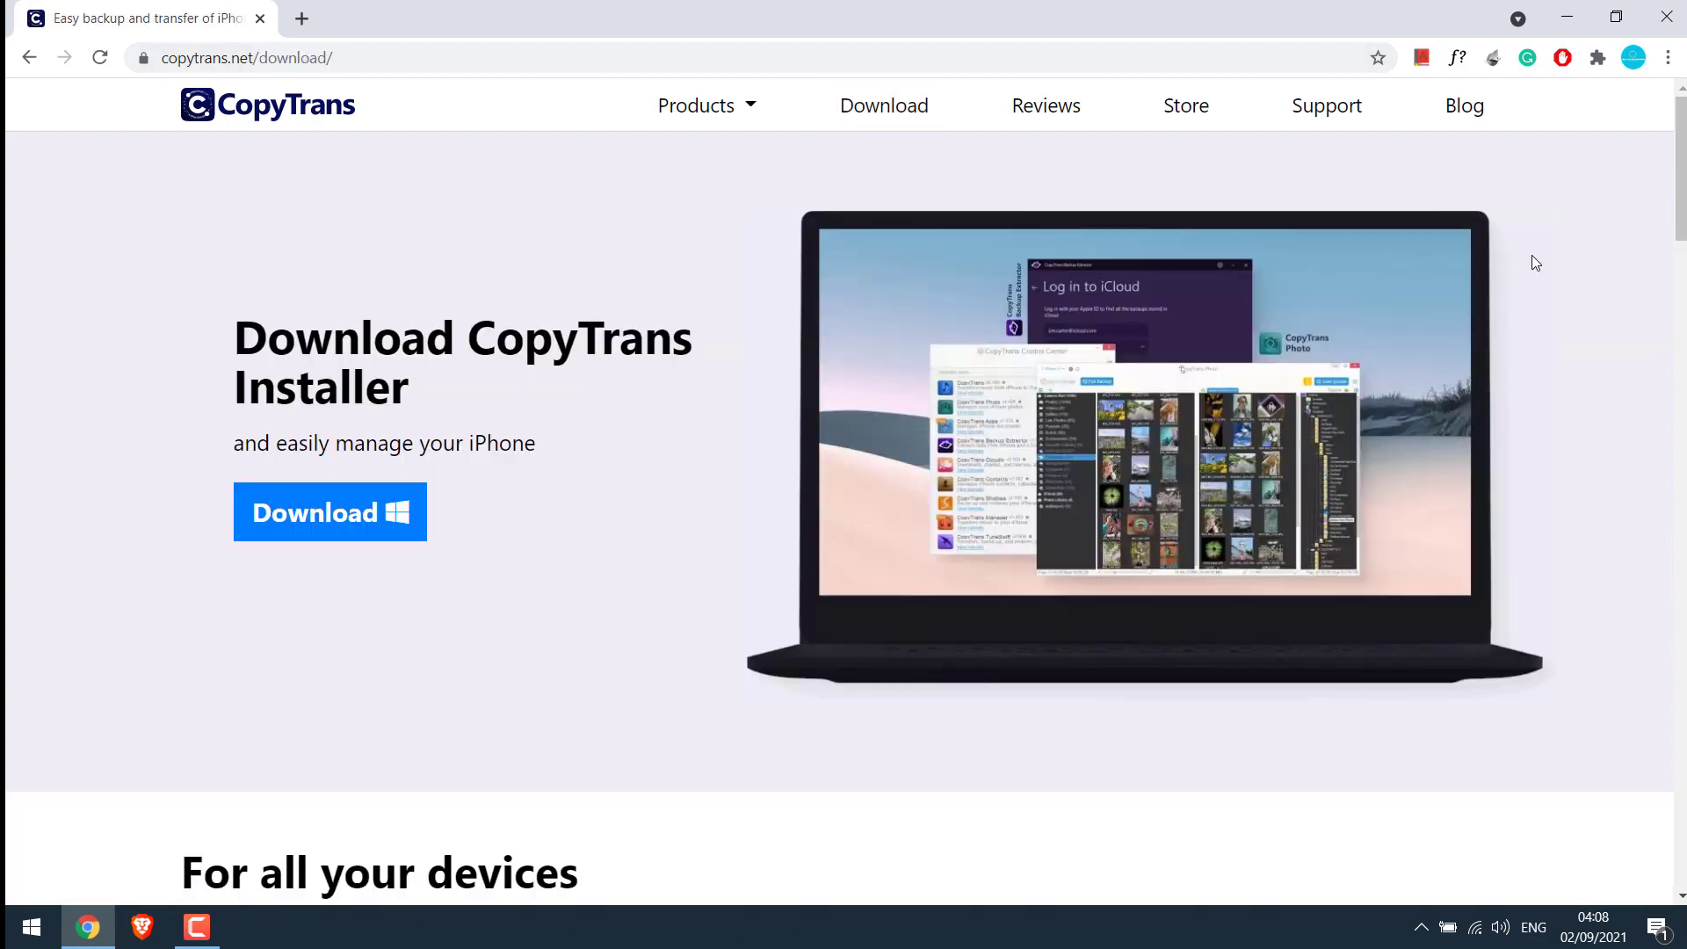
{"action": "left_click_drag", "start_coordinate": [1679, 163], "coordinate": [1660, 422]}
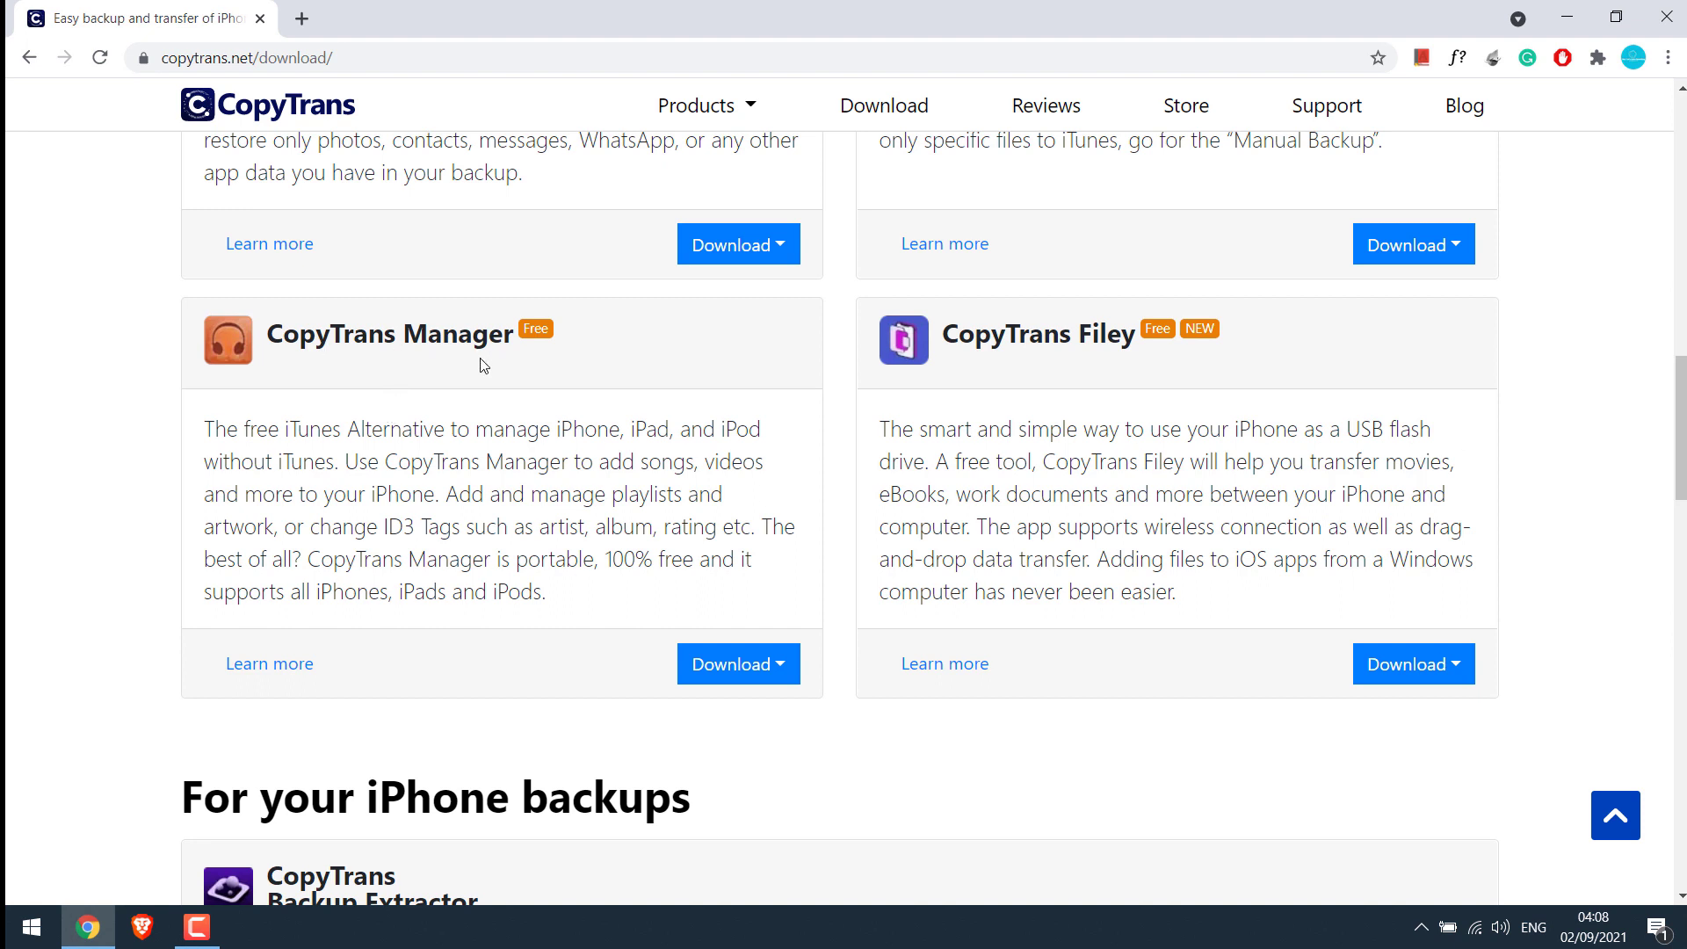
{"action": "left_click", "coordinate": [782, 670]}
{"action": "left_click", "coordinate": [783, 772]}
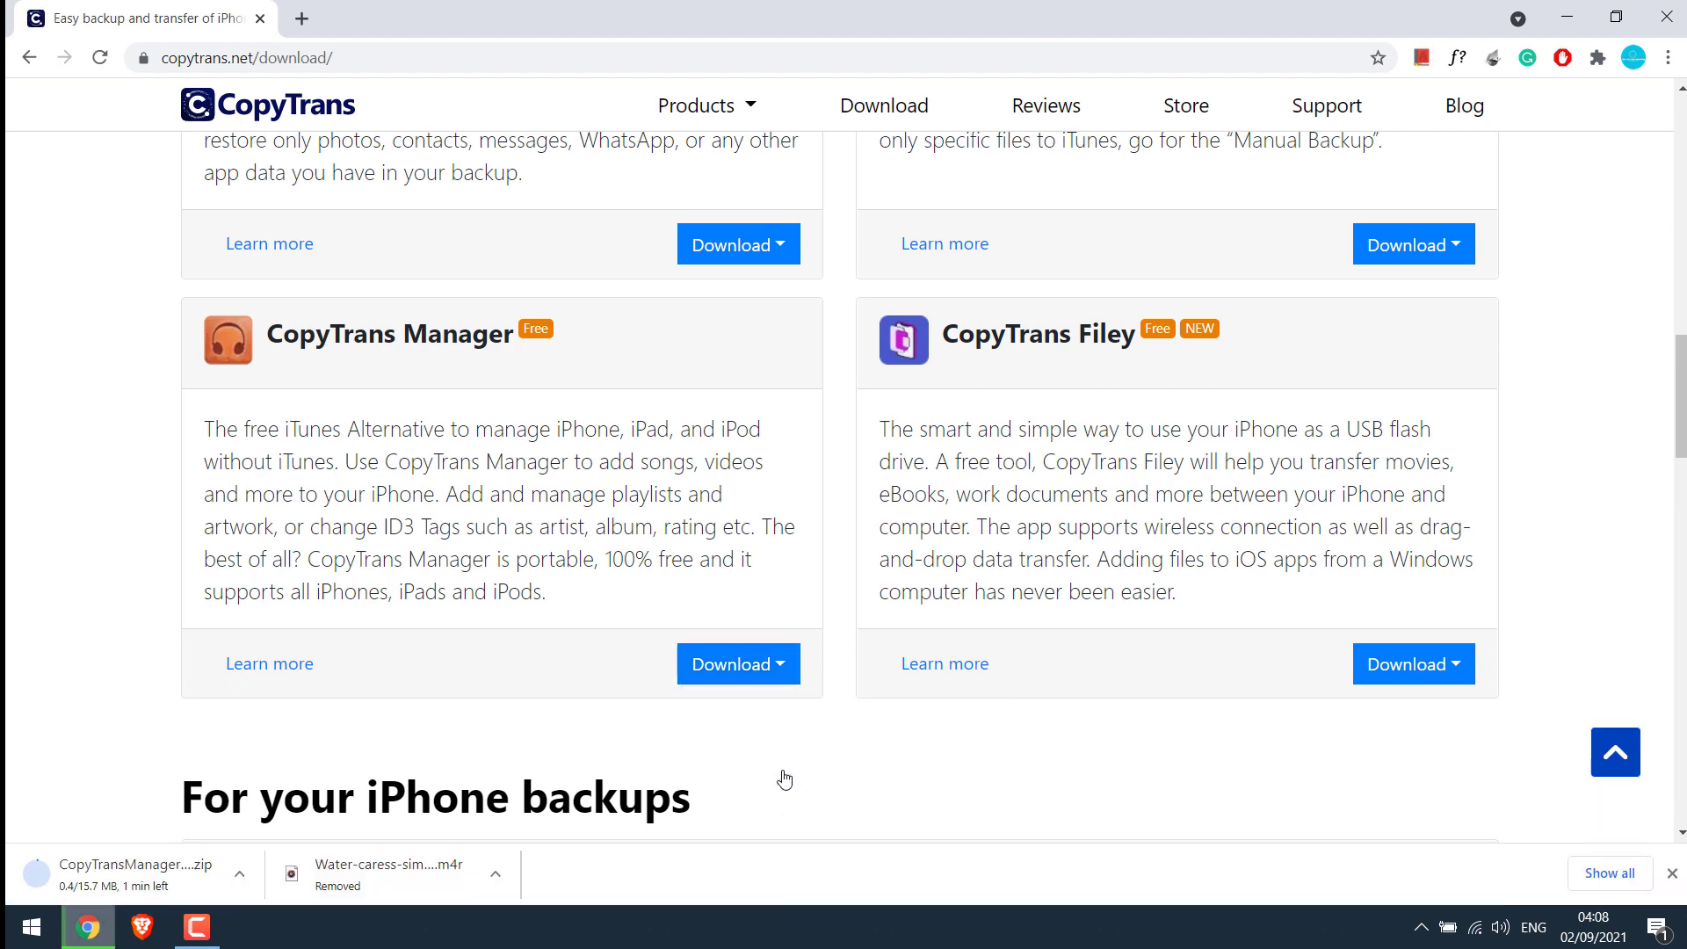
{"action": "left_click", "coordinate": [1617, 874]}
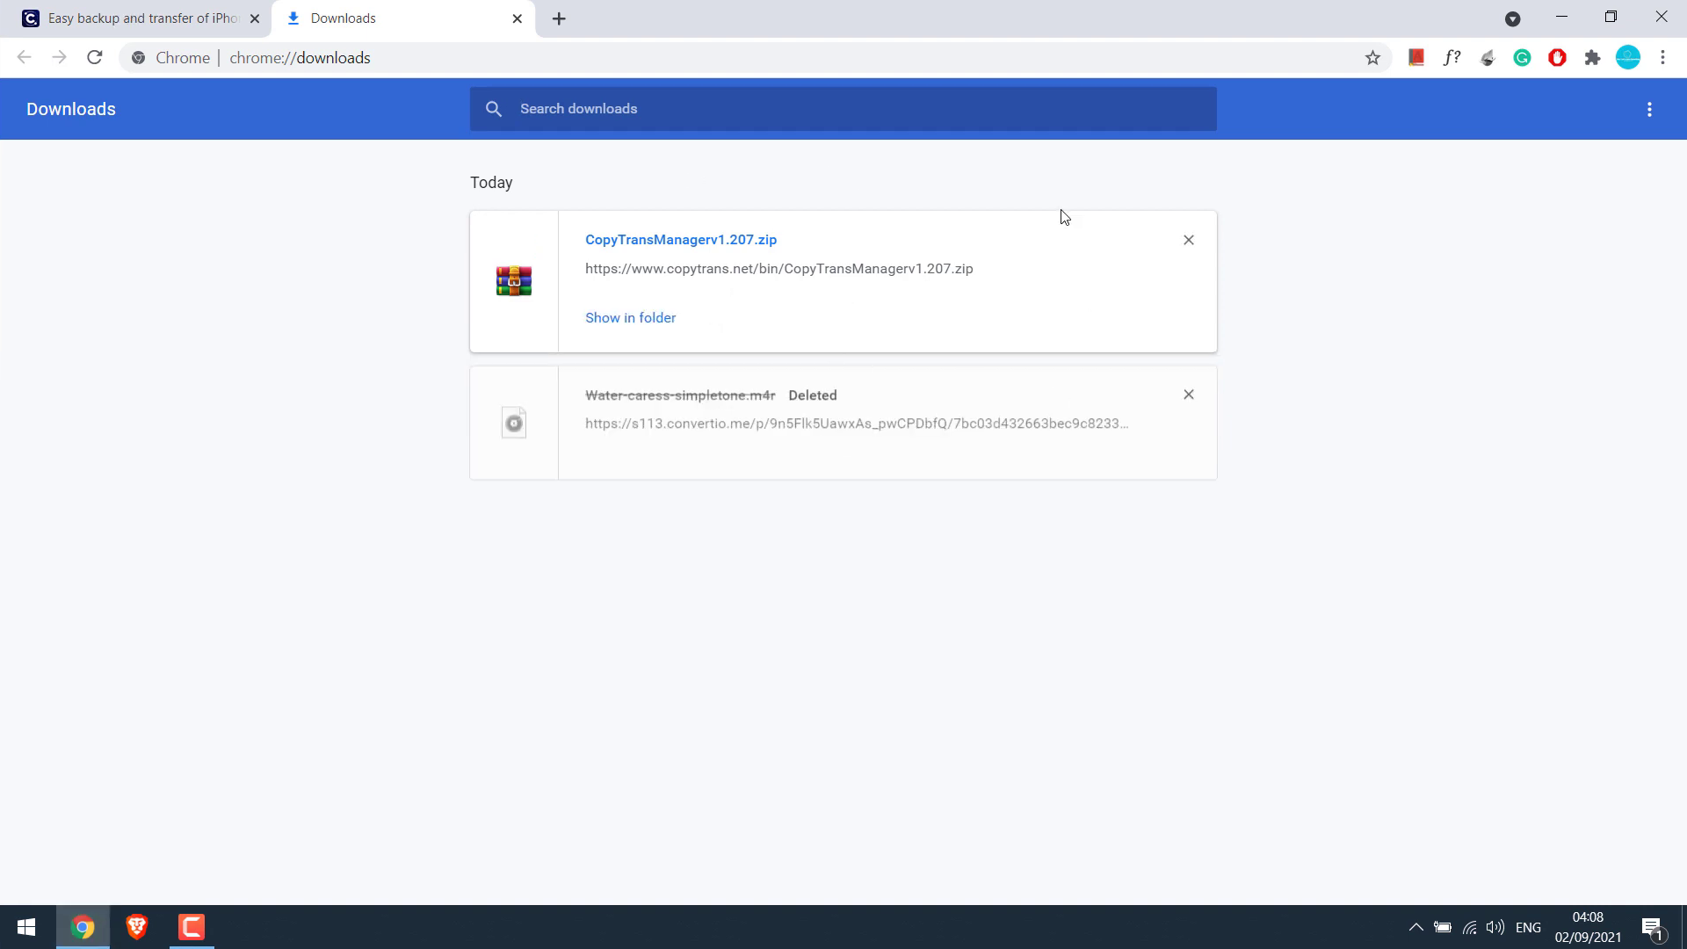
Open the CopyTrans Manager ZIP in WinRAR and dismiss the licence reminder.
{"action": "left_click", "coordinate": [655, 320]}
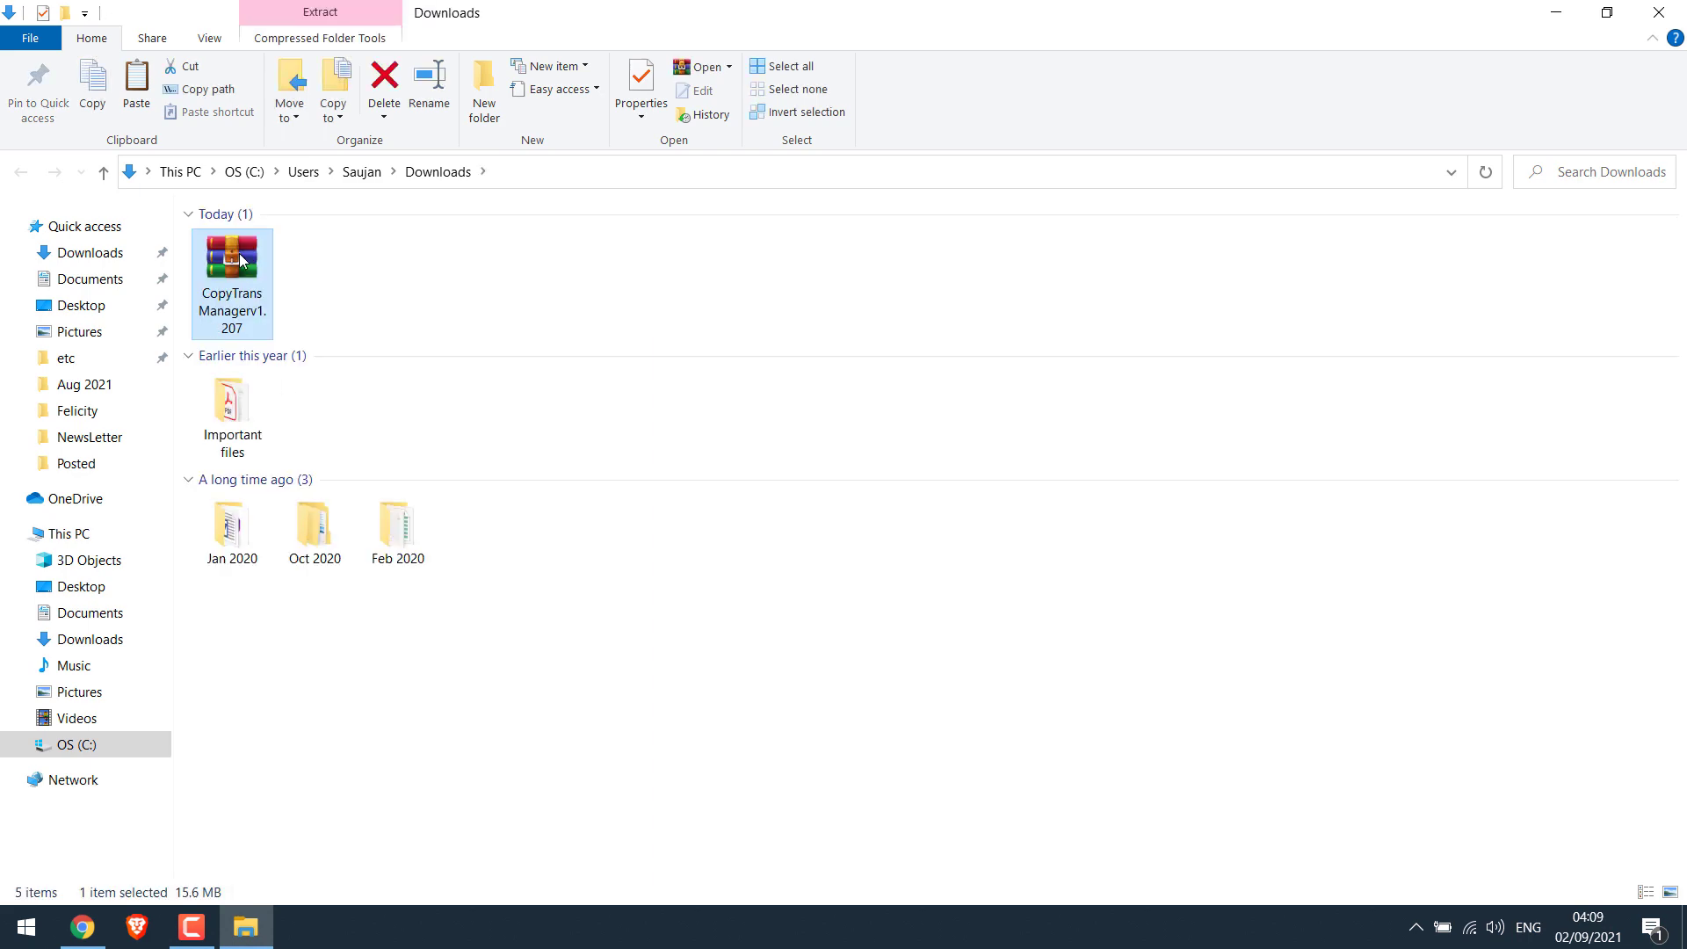
{"action": "double_click", "coordinate": [240, 260]}
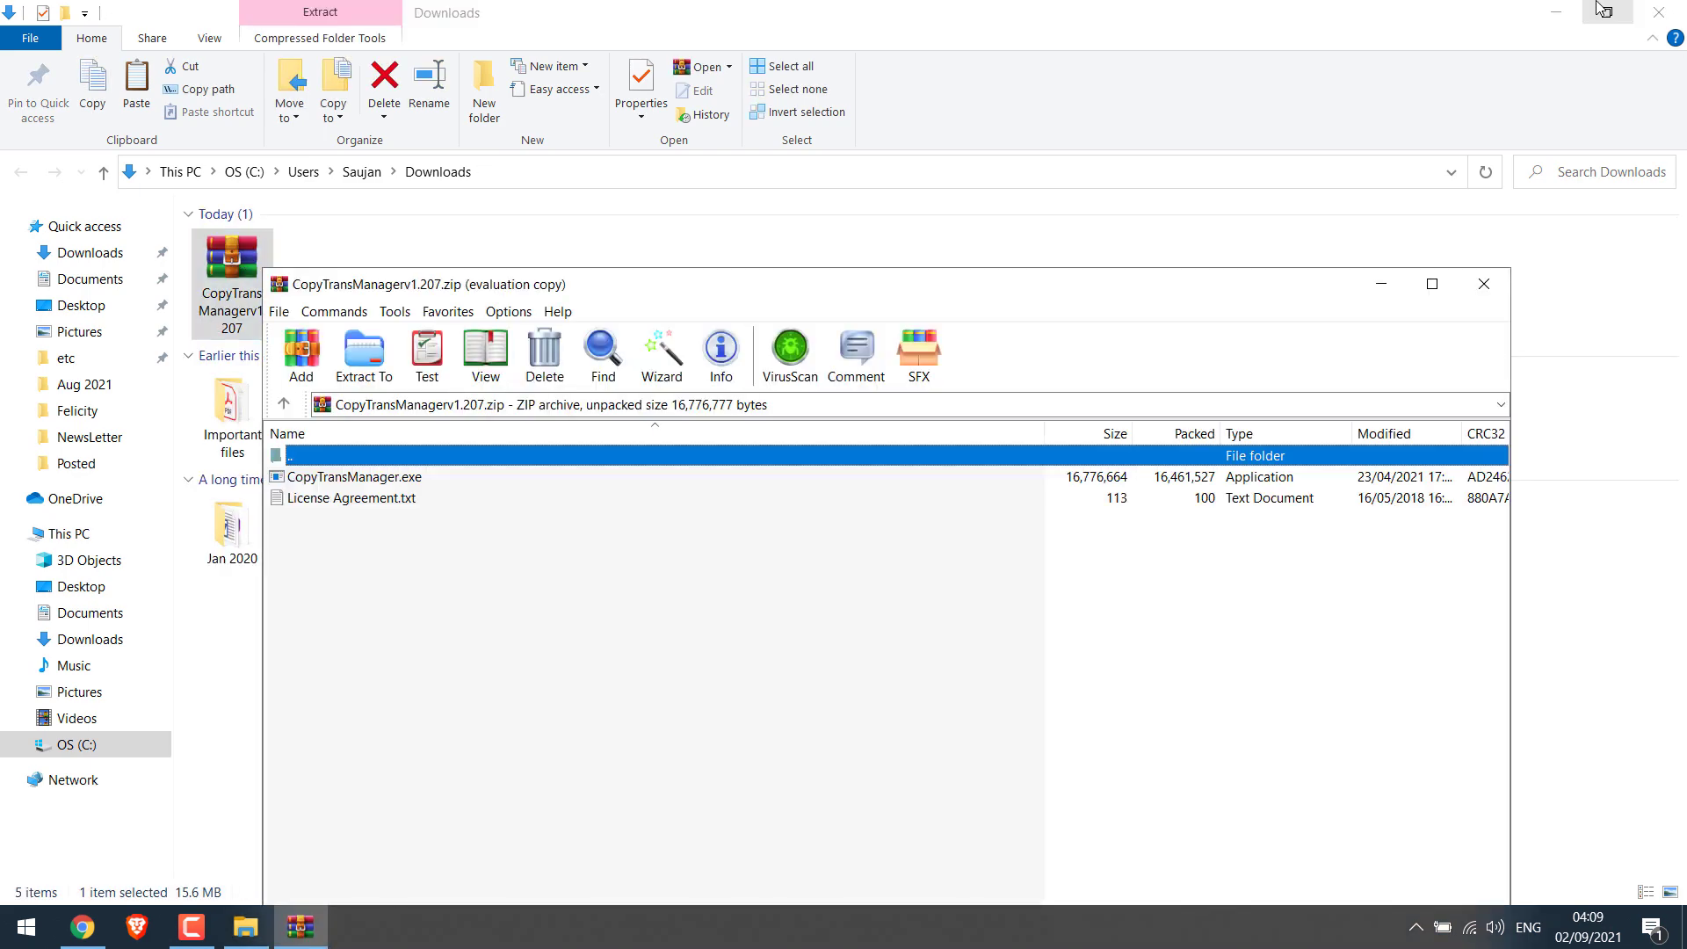
{"action": "left_click", "coordinate": [1558, 13]}
{"action": "left_click", "coordinate": [996, 679]}
{"action": "left_click", "coordinate": [1562, 13]}
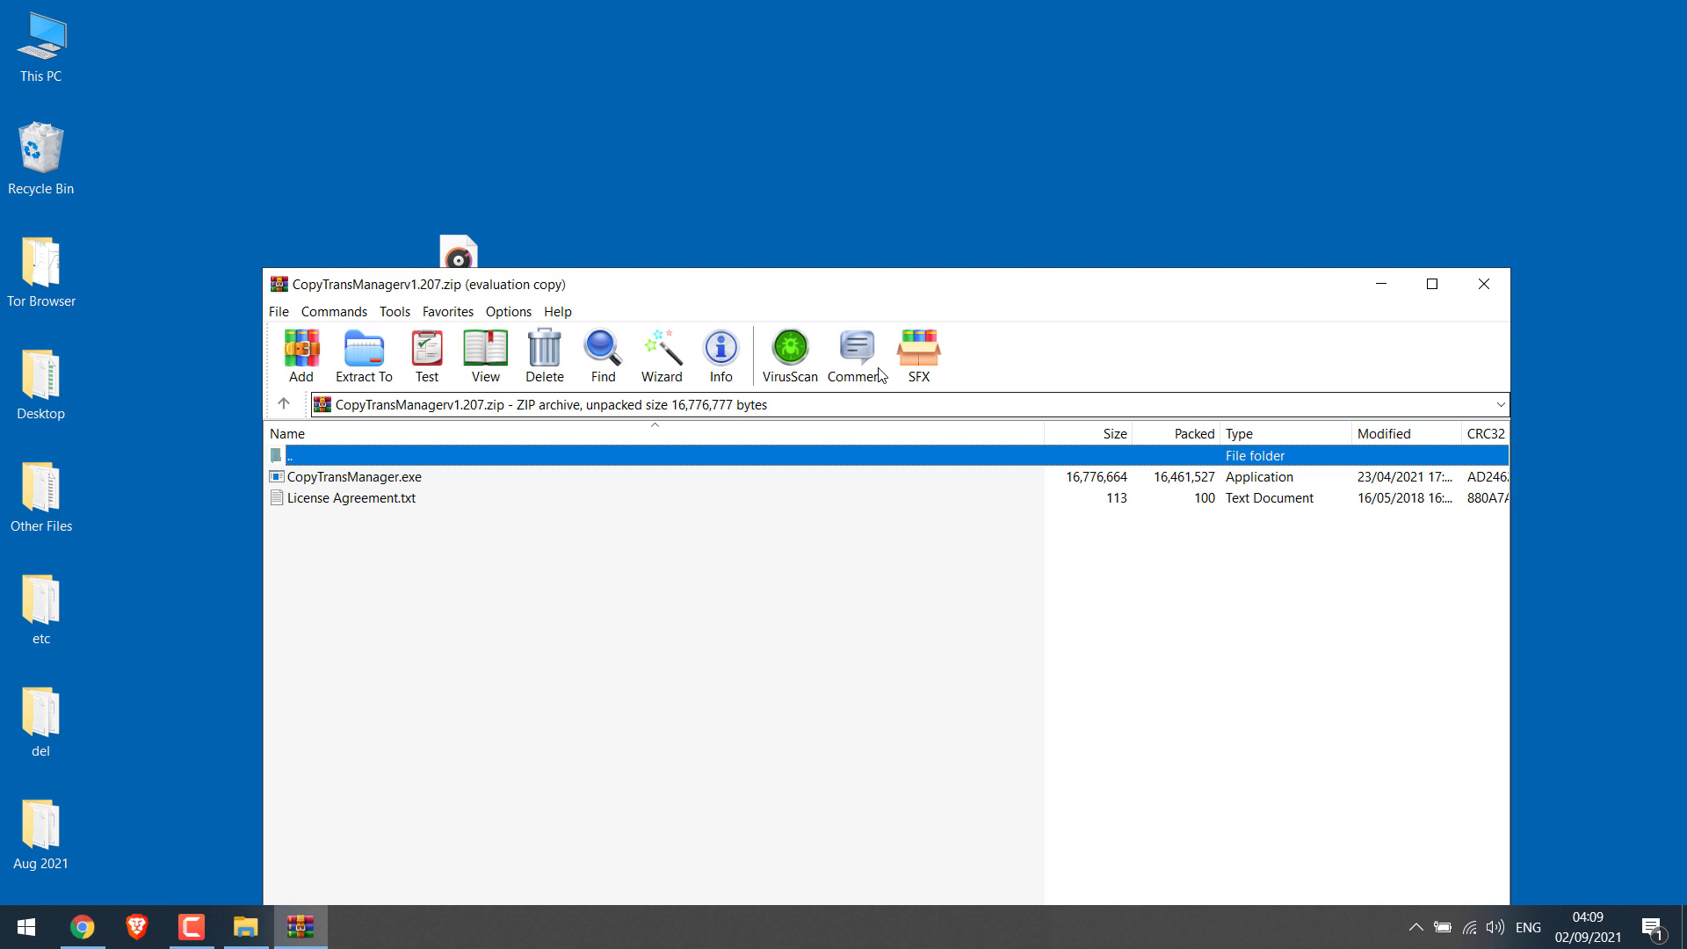
Extract CopyTransManager.exe onto the desktop, close the archive, and launch it.
{"action": "left_click", "coordinate": [319, 474]}
{"action": "left_click_drag", "start_coordinate": [319, 474], "coordinate": [364, 154]}
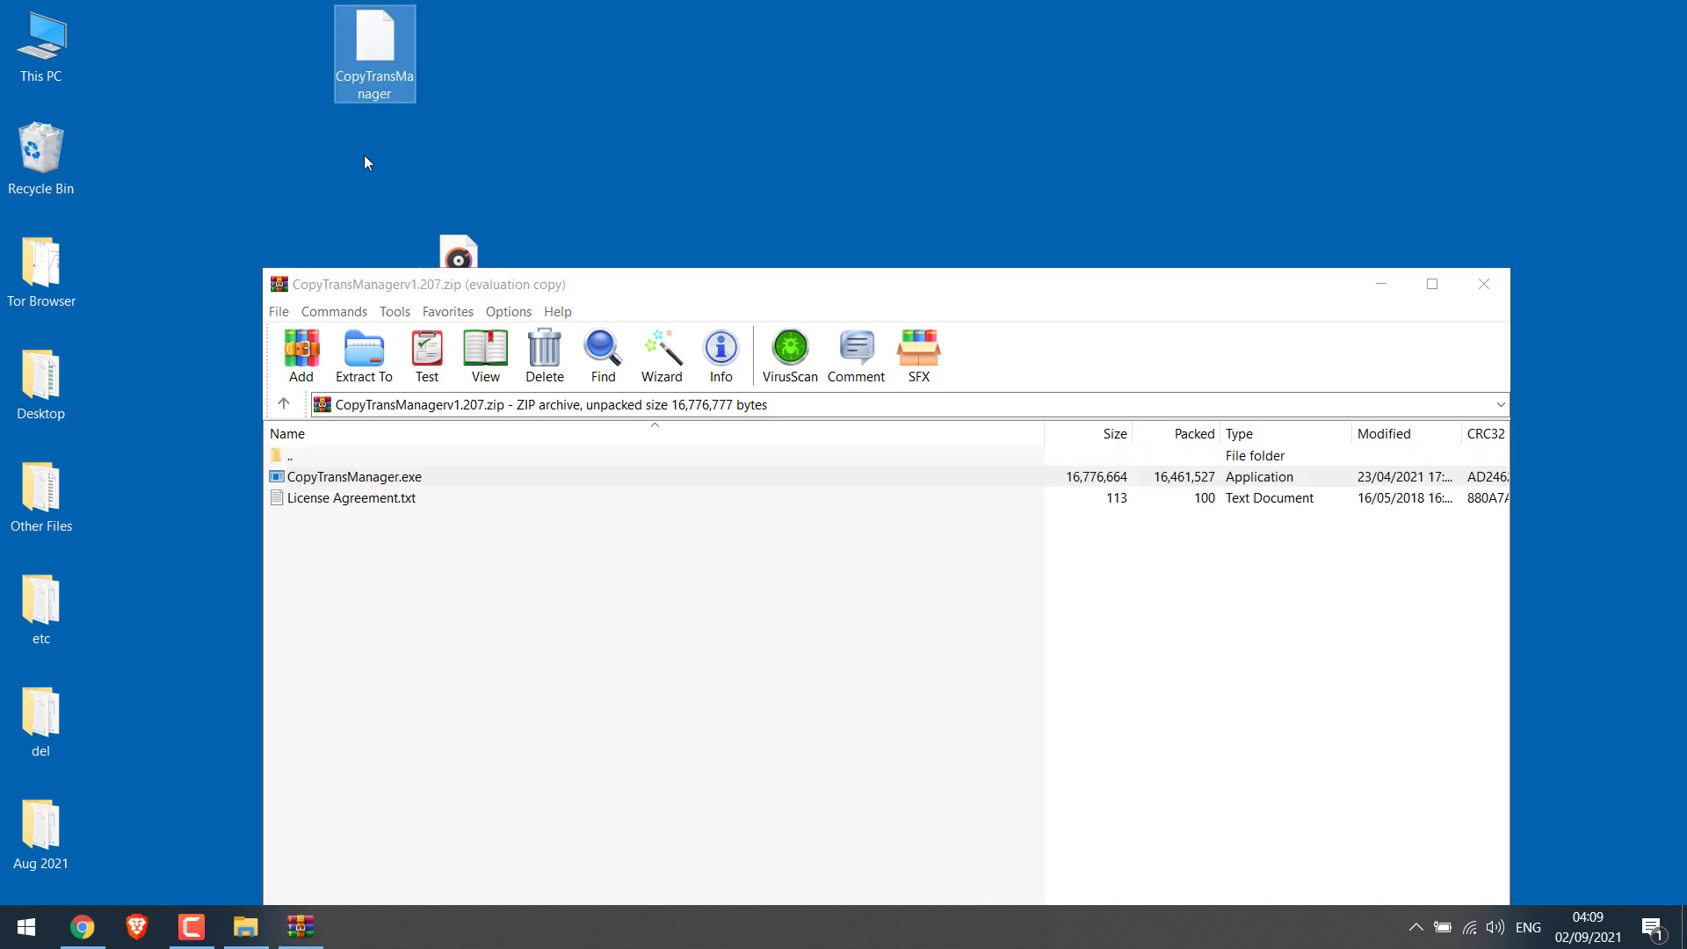
{"action": "left_click", "coordinate": [1484, 284]}
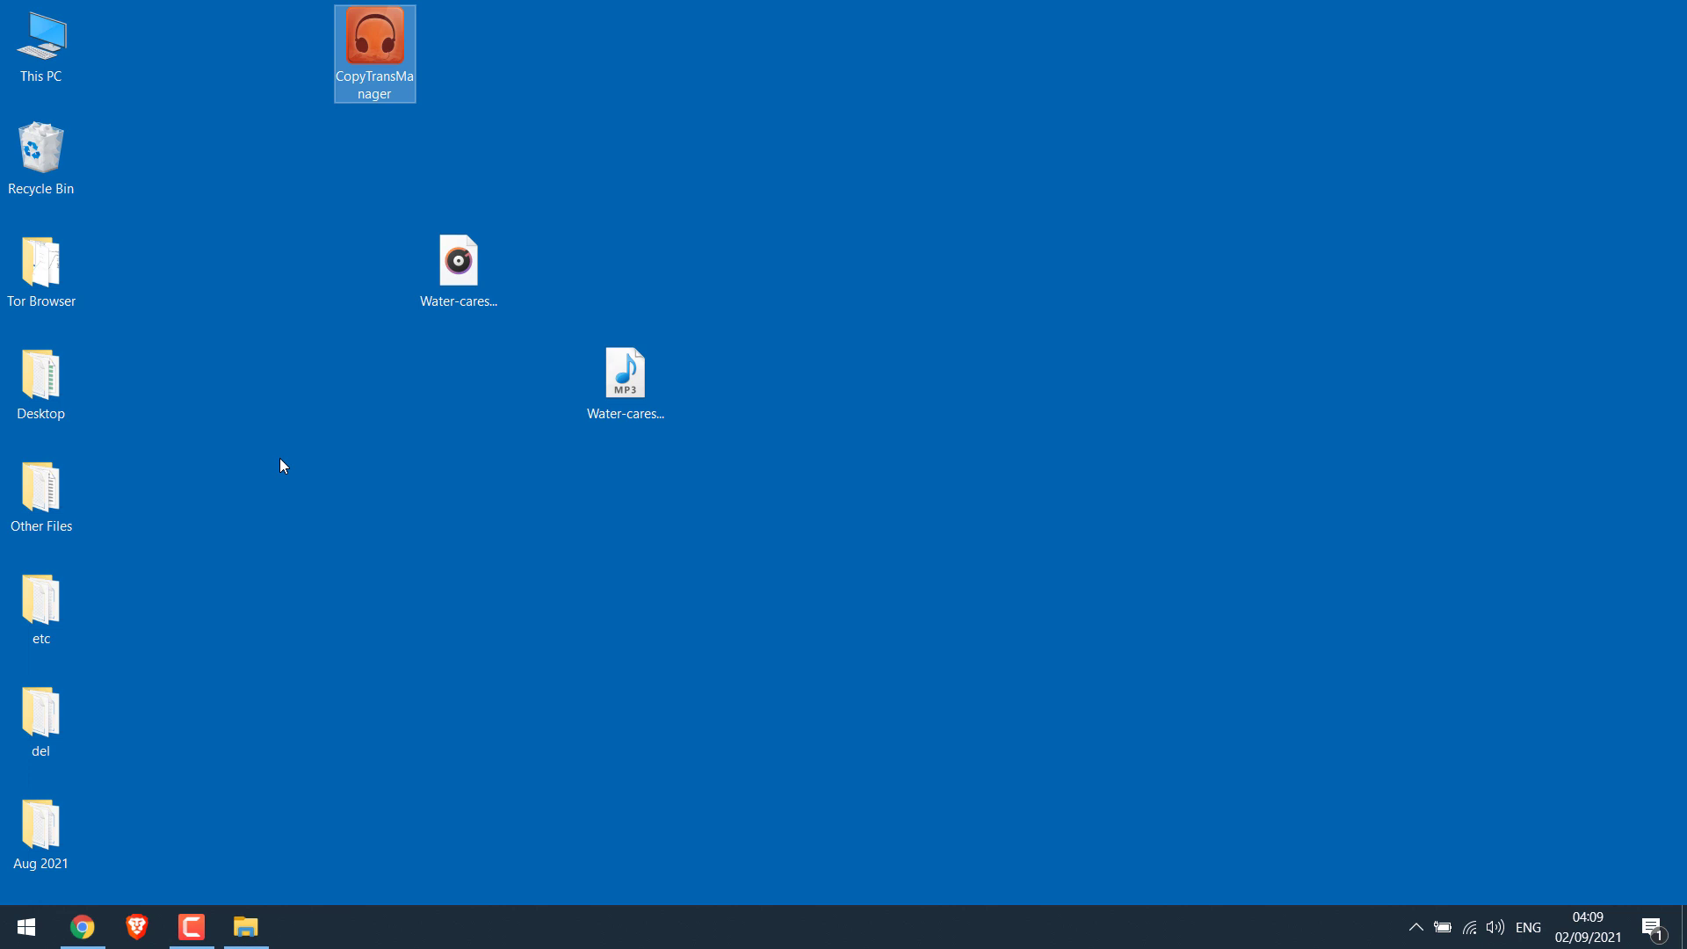
{"action": "double_click", "coordinate": [401, 34]}
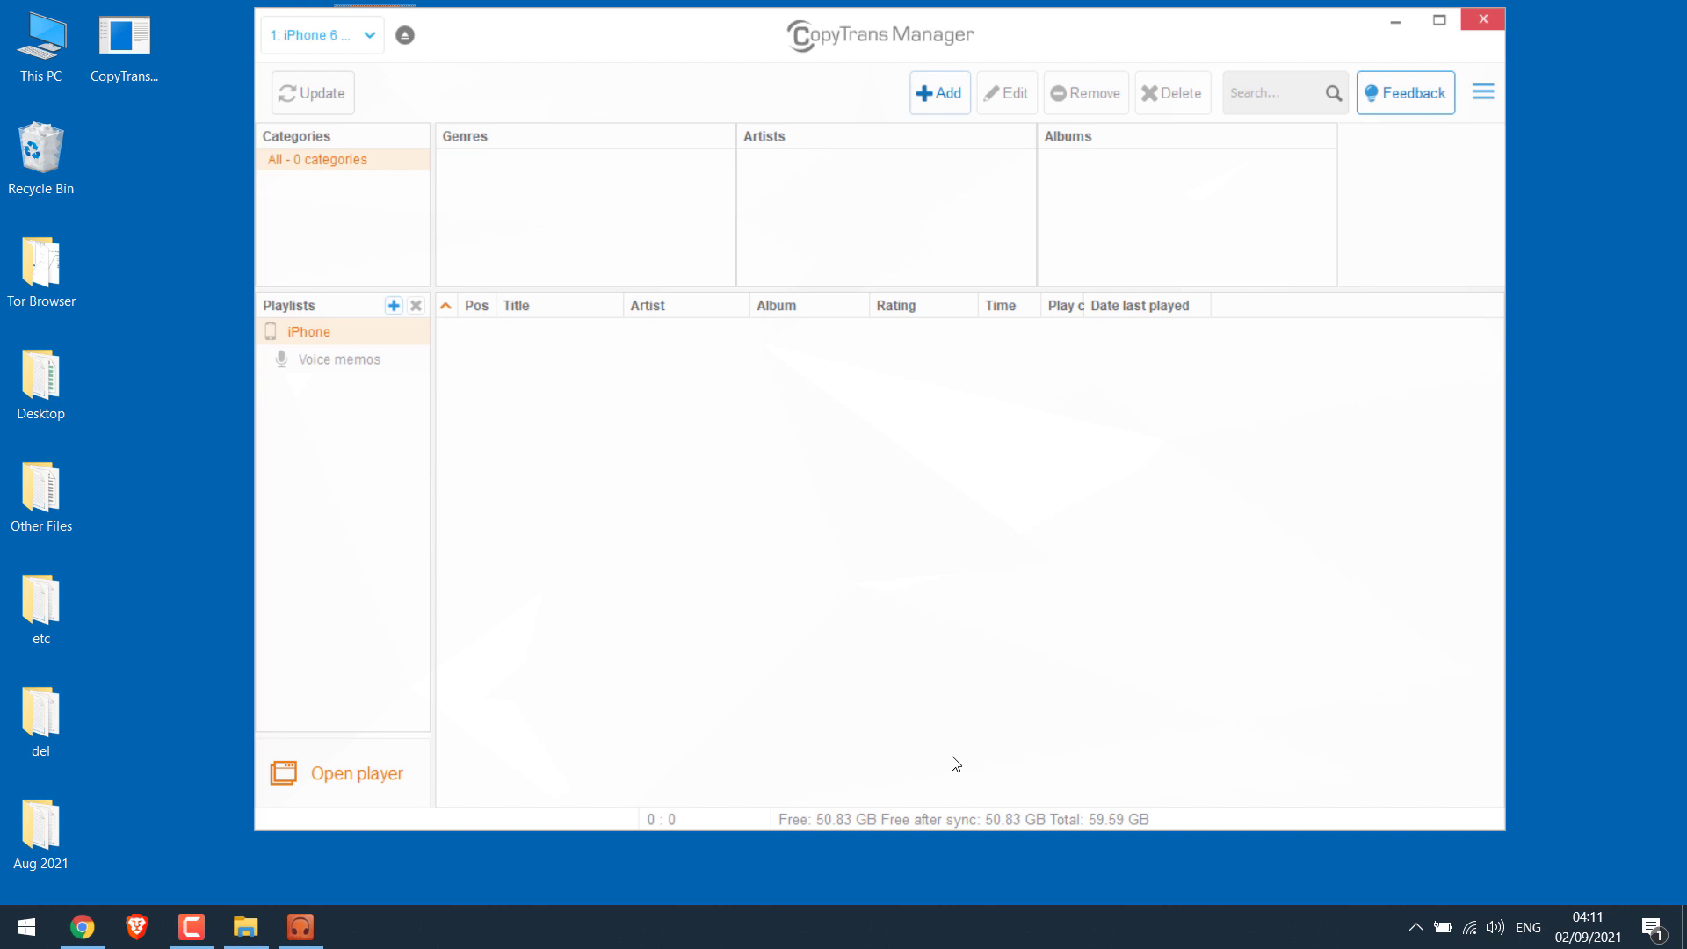
Reposition the CopyTrans Manager window and drag Water-caress-simpletone.m4r into its track list.
{"action": "left_click_drag", "start_coordinate": [771, 35], "coordinate": [977, 88]}
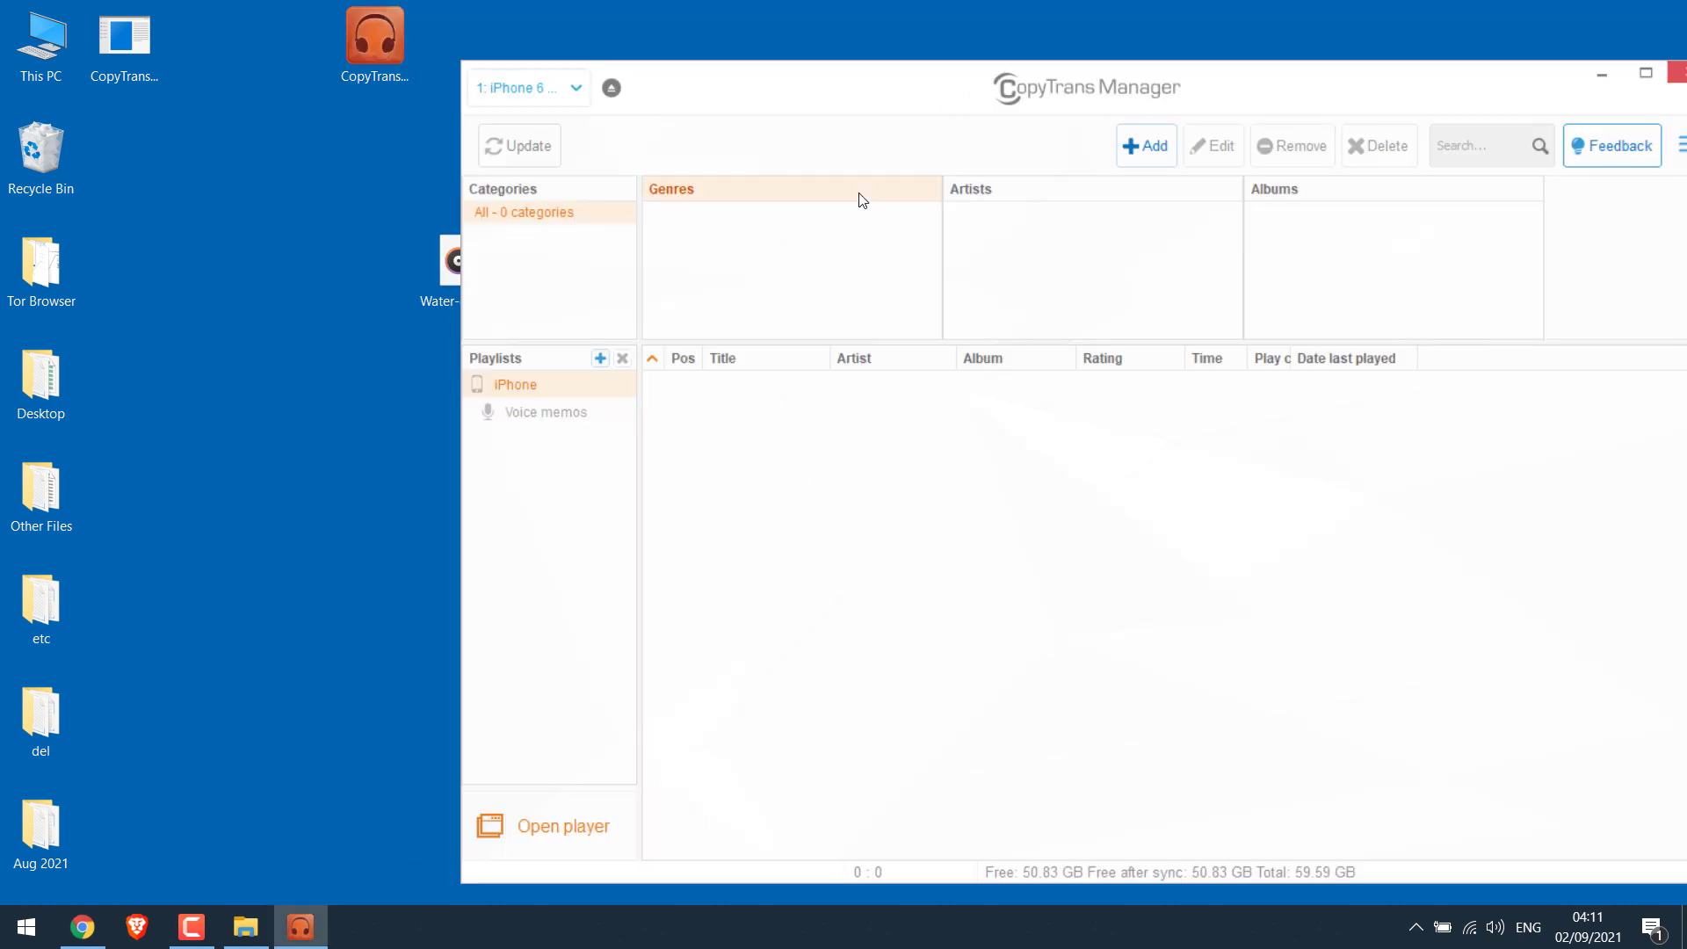
{"action": "left_click_drag", "start_coordinate": [750, 95], "coordinate": [836, 88]}
{"action": "left_click_drag", "start_coordinate": [459, 263], "coordinate": [862, 463]}
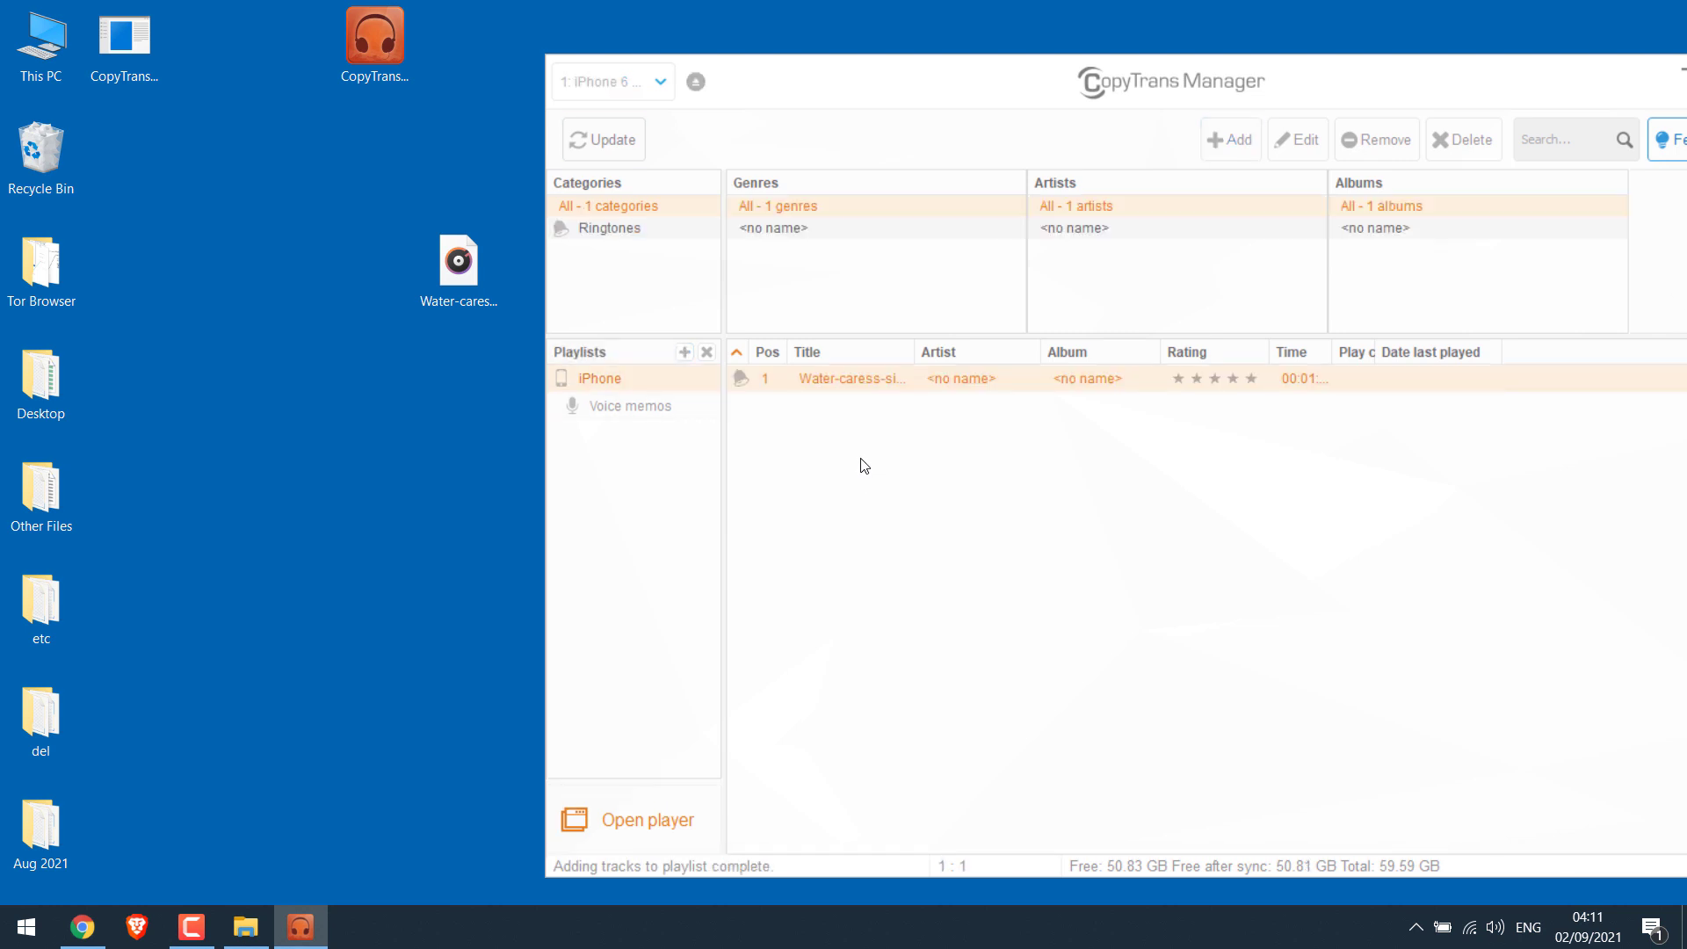
Sync the ringtone to the iPhone, dismiss the feedback prompt, and eject the phone.
{"action": "left_click", "coordinate": [605, 140]}
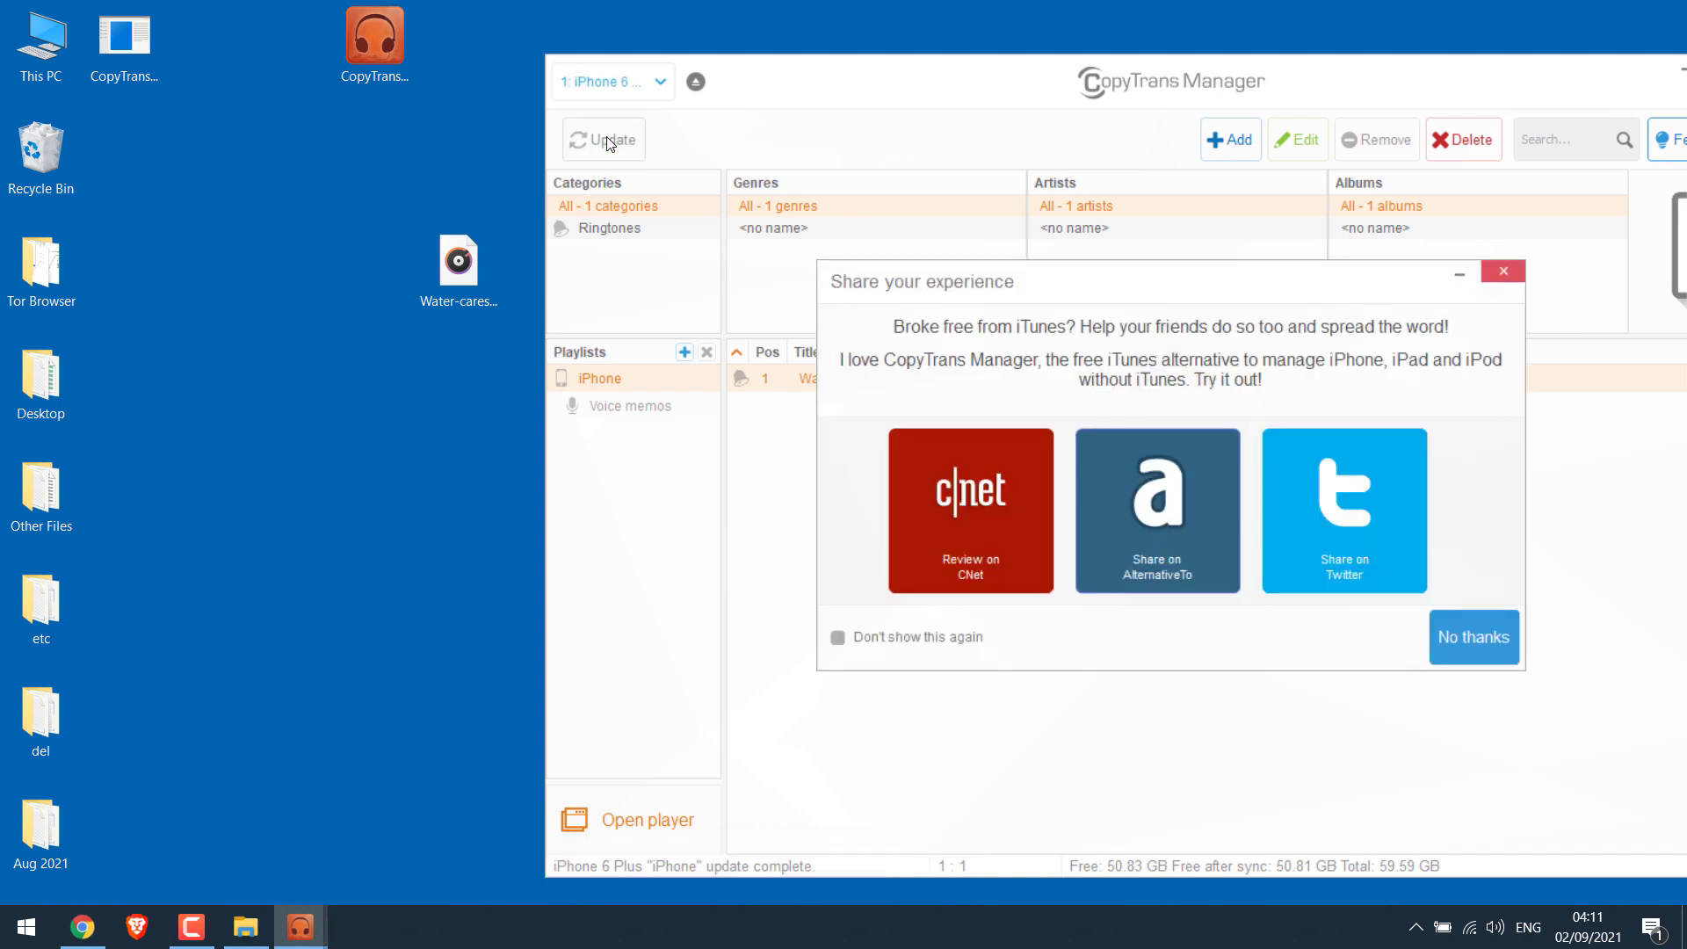
{"action": "left_click", "coordinate": [1491, 655]}
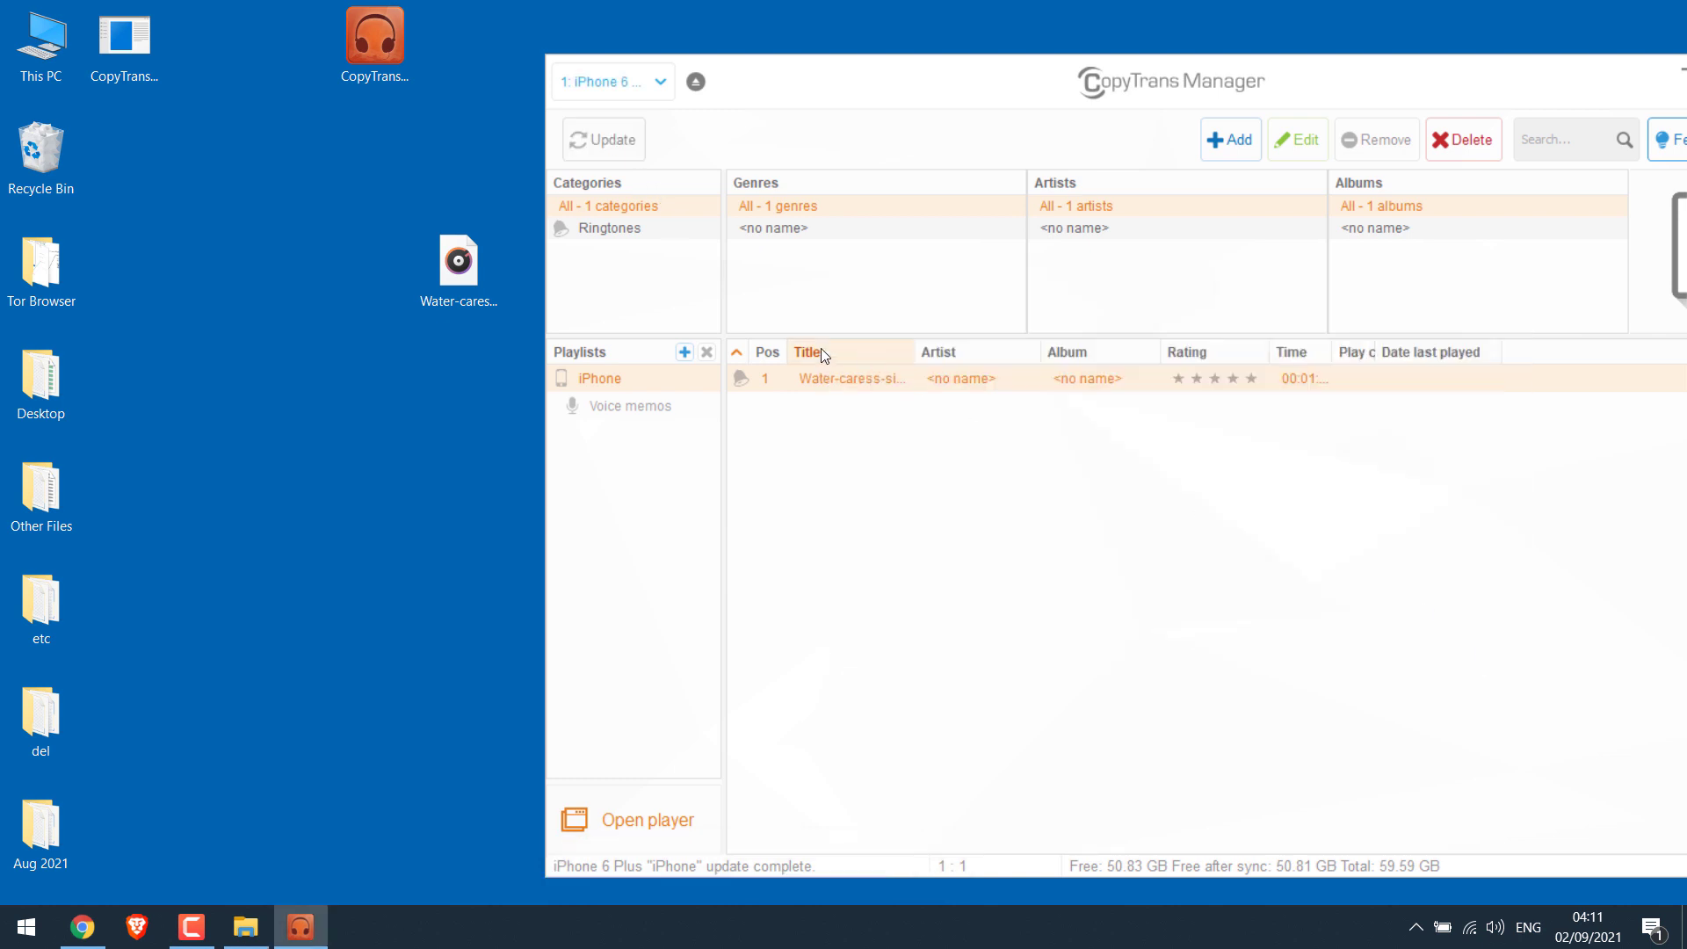
{"action": "left_click", "coordinate": [696, 82]}
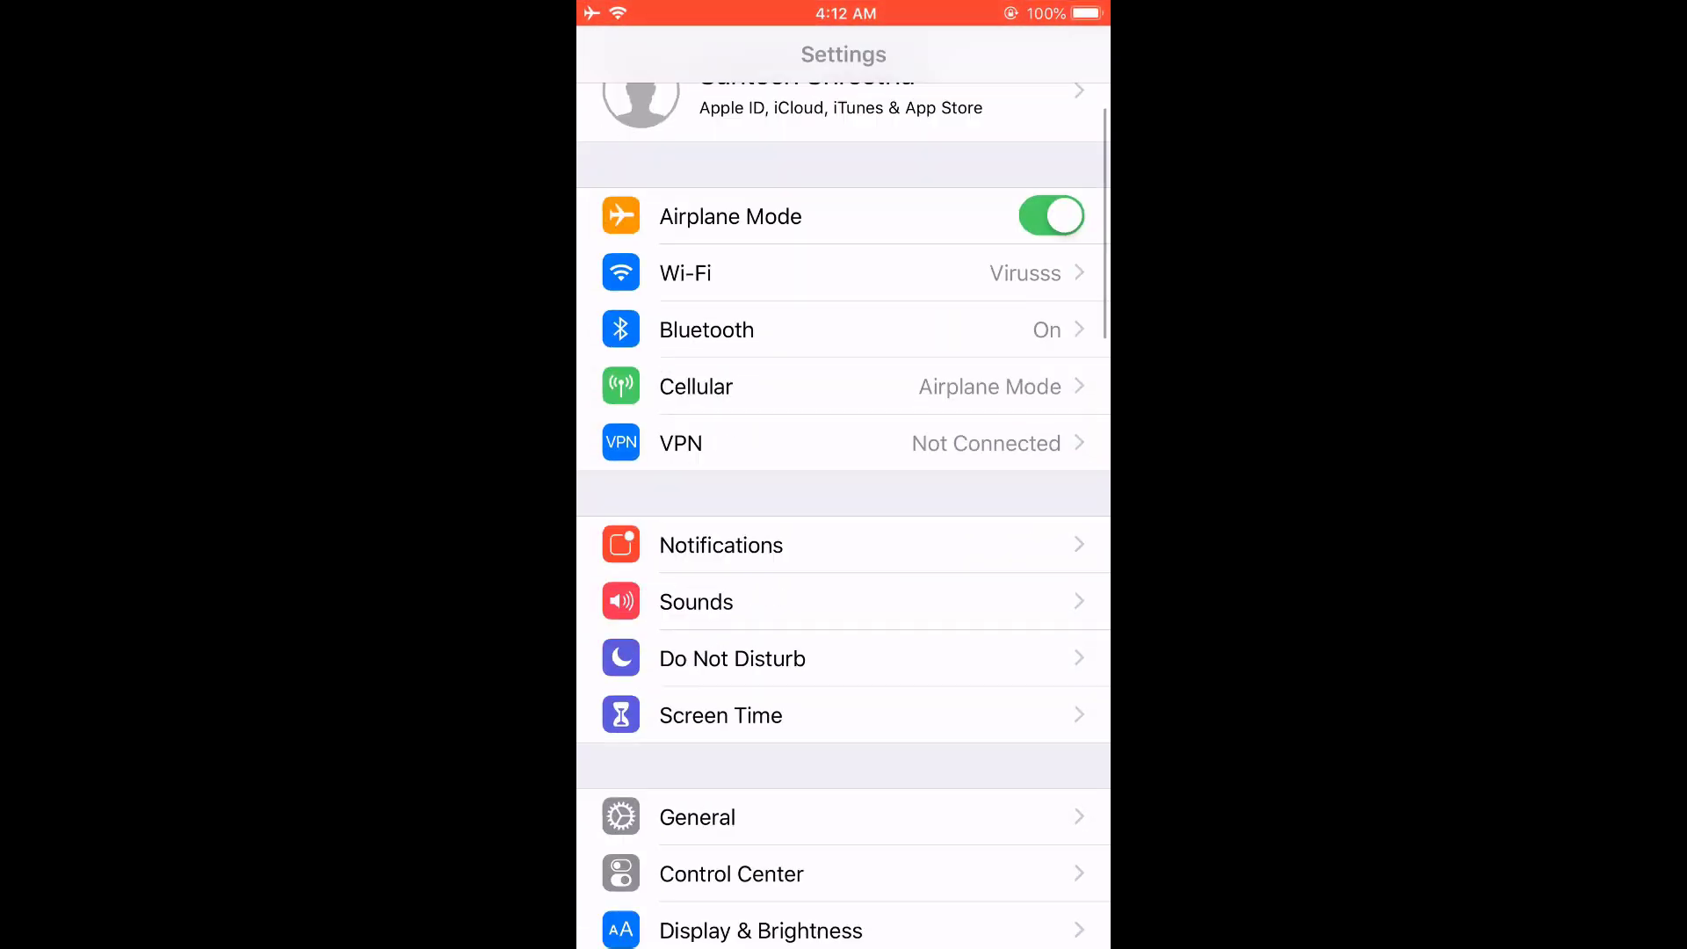
Select Water-caress-simpletone under Sounds > Ringtone, replacing Opening (Default).
{"action": "left_click", "coordinate": [696, 512]}
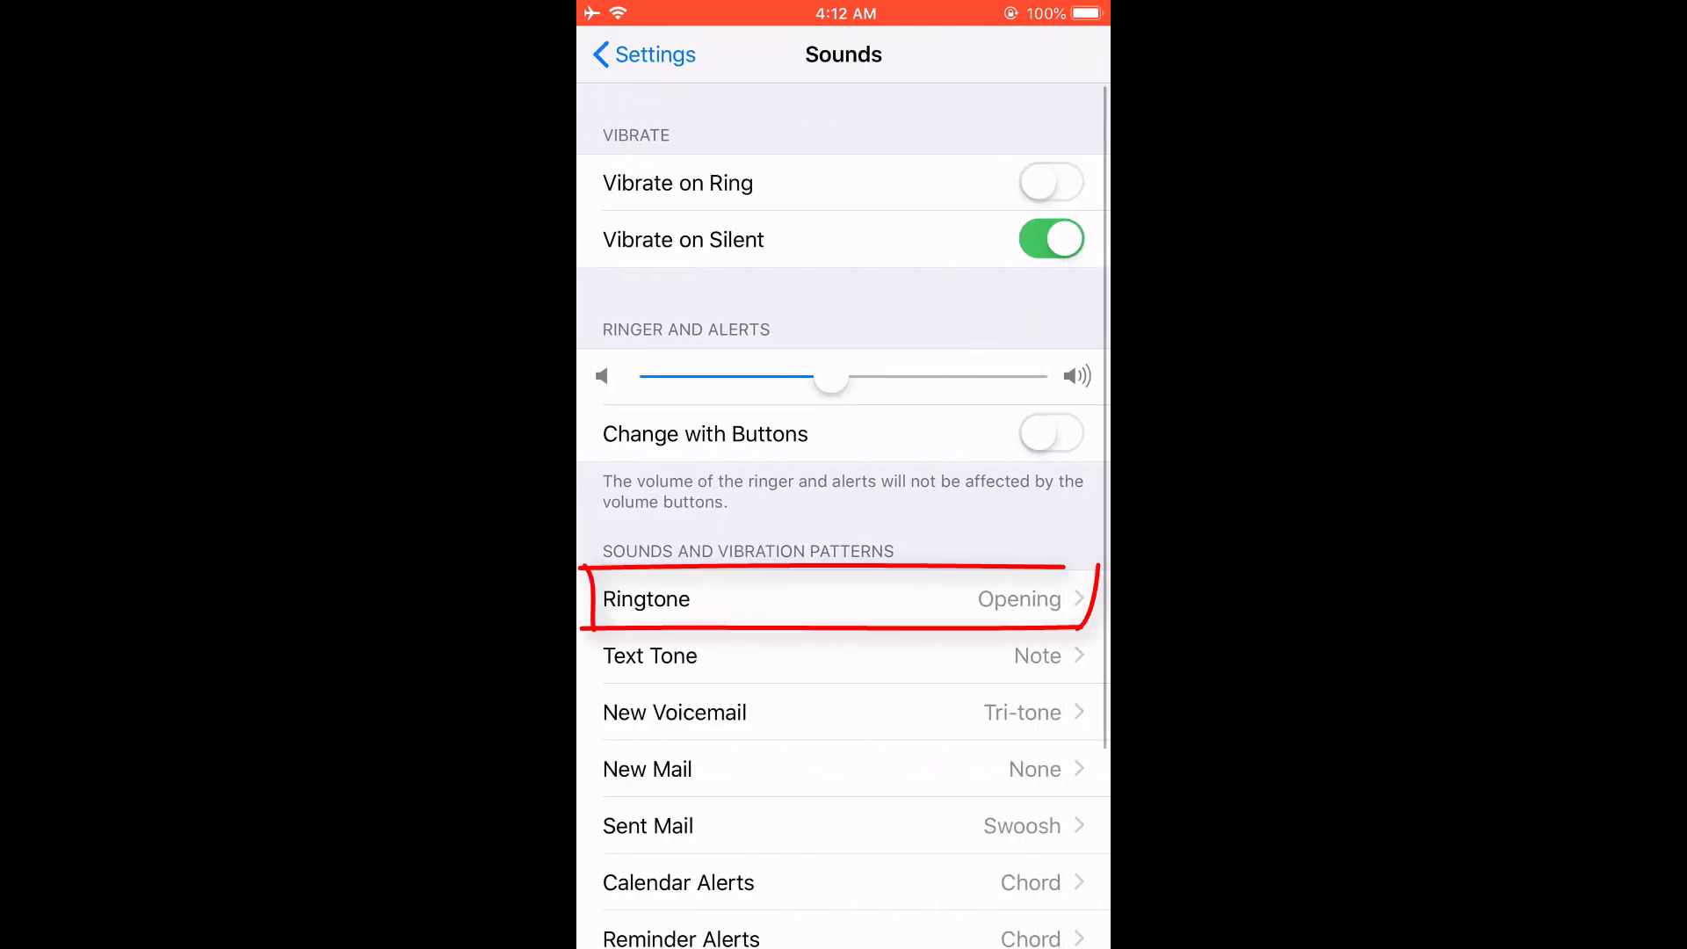
{"action": "left_click", "coordinate": [650, 597]}
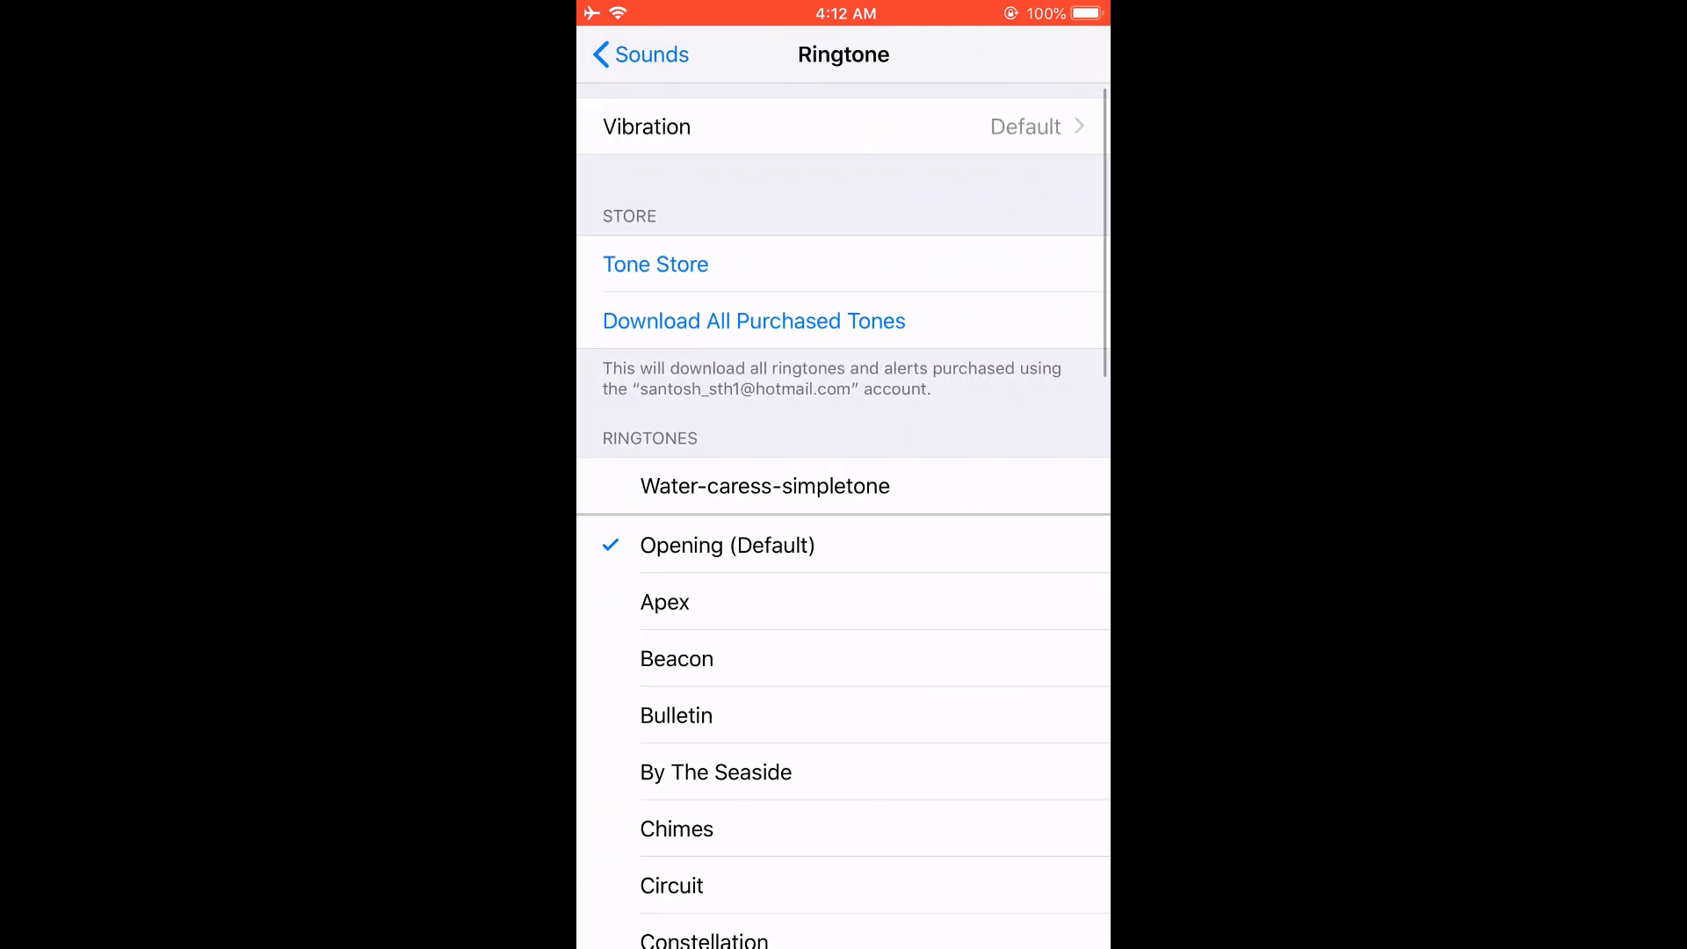
{"action": "scroll", "coordinate": [844, 528], "scroll_direction": "down", "scroll_amount": 1}
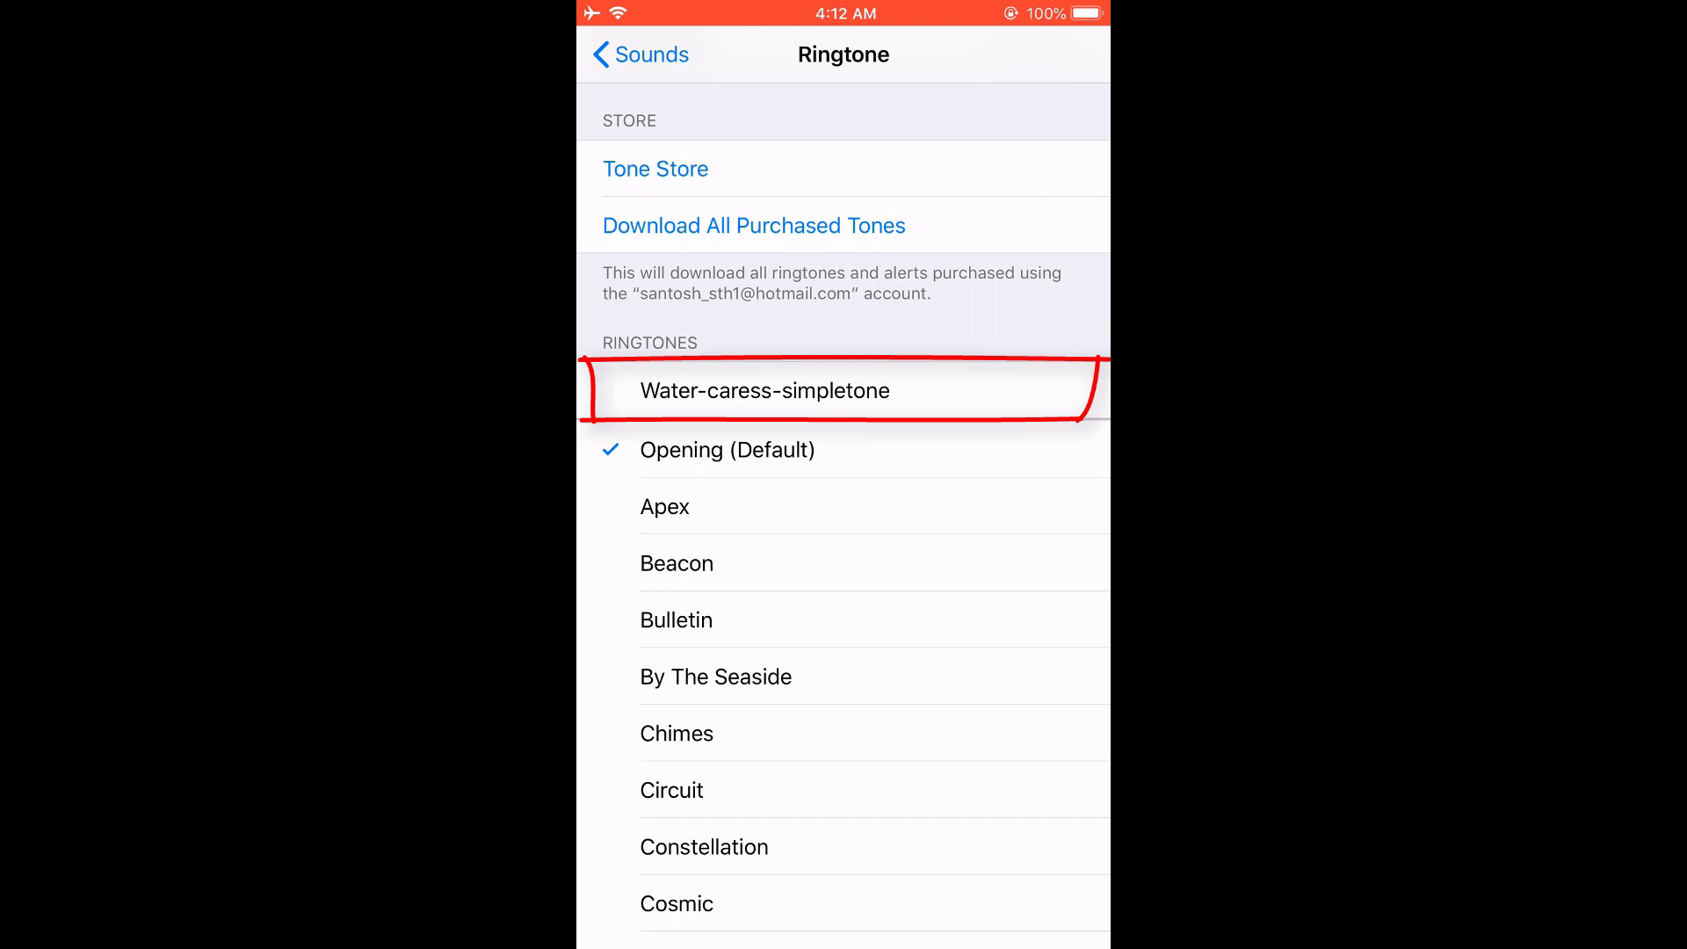
{"action": "left_click", "coordinate": [765, 390]}
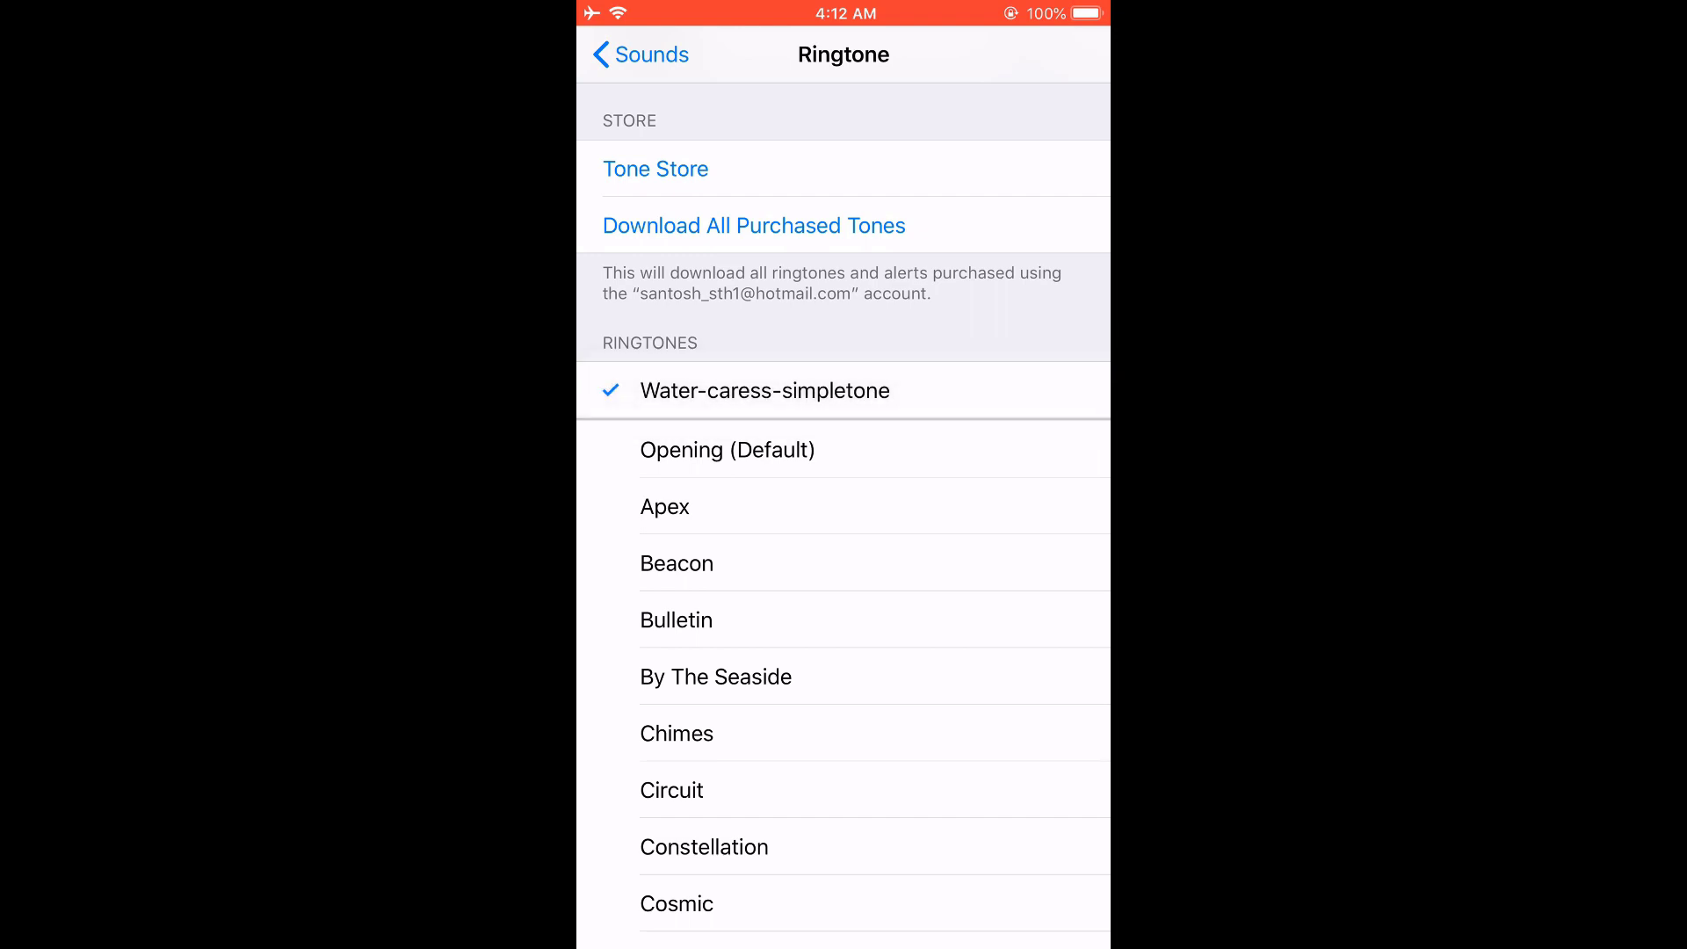
{"action": "scroll", "coordinate": [844, 527], "scroll_direction": "up", "scroll_amount": 1}
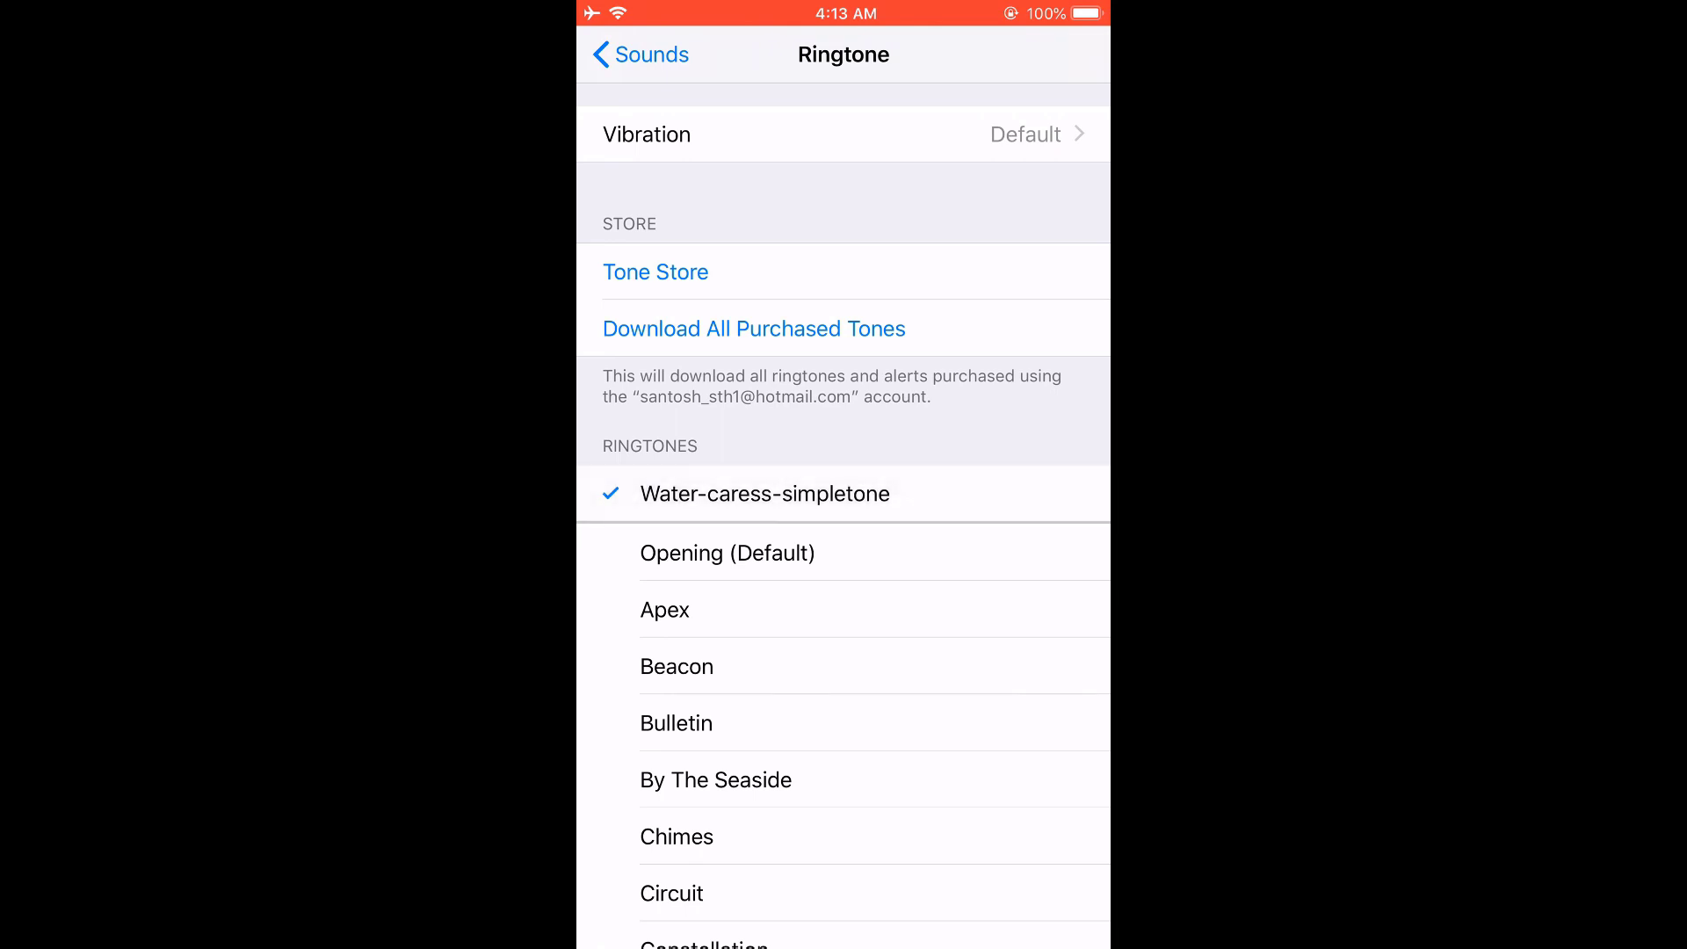
{"action": "scroll", "coordinate": [844, 527], "scroll_direction": "down", "scroll_amount": 1}
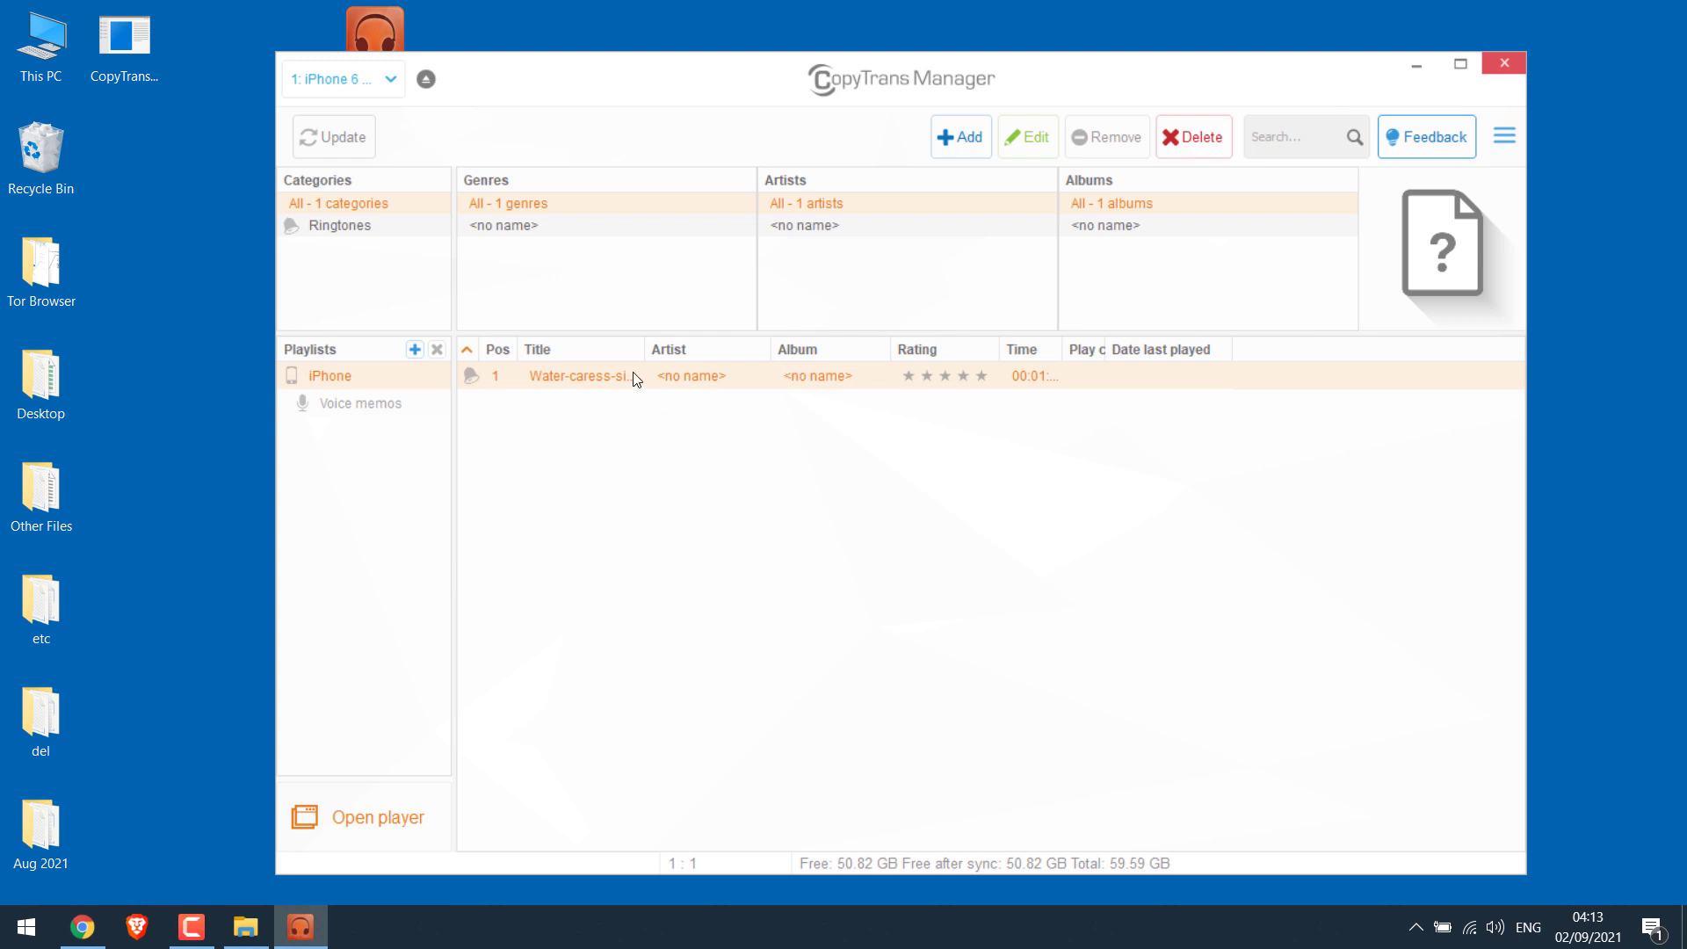
Delete the Water-caress-simpletone track, confirm, sync the change, and eject the iPhone.
{"action": "left_click", "coordinate": [1199, 139]}
{"action": "left_click", "coordinate": [807, 489]}
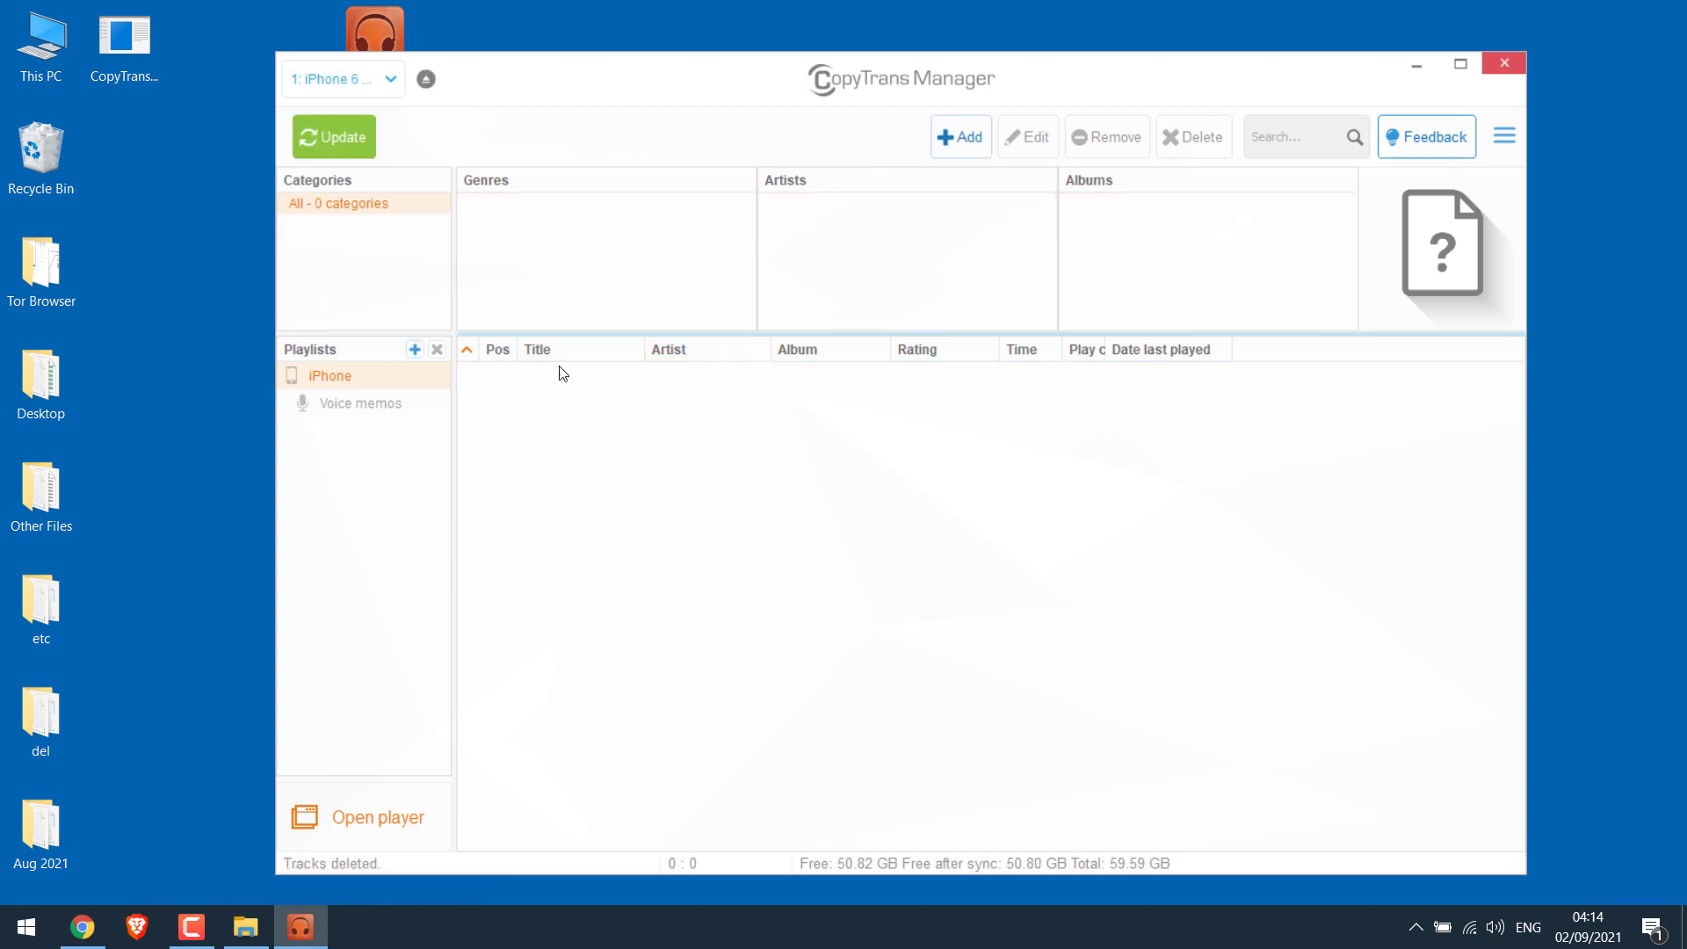
{"action": "left_click", "coordinate": [355, 143]}
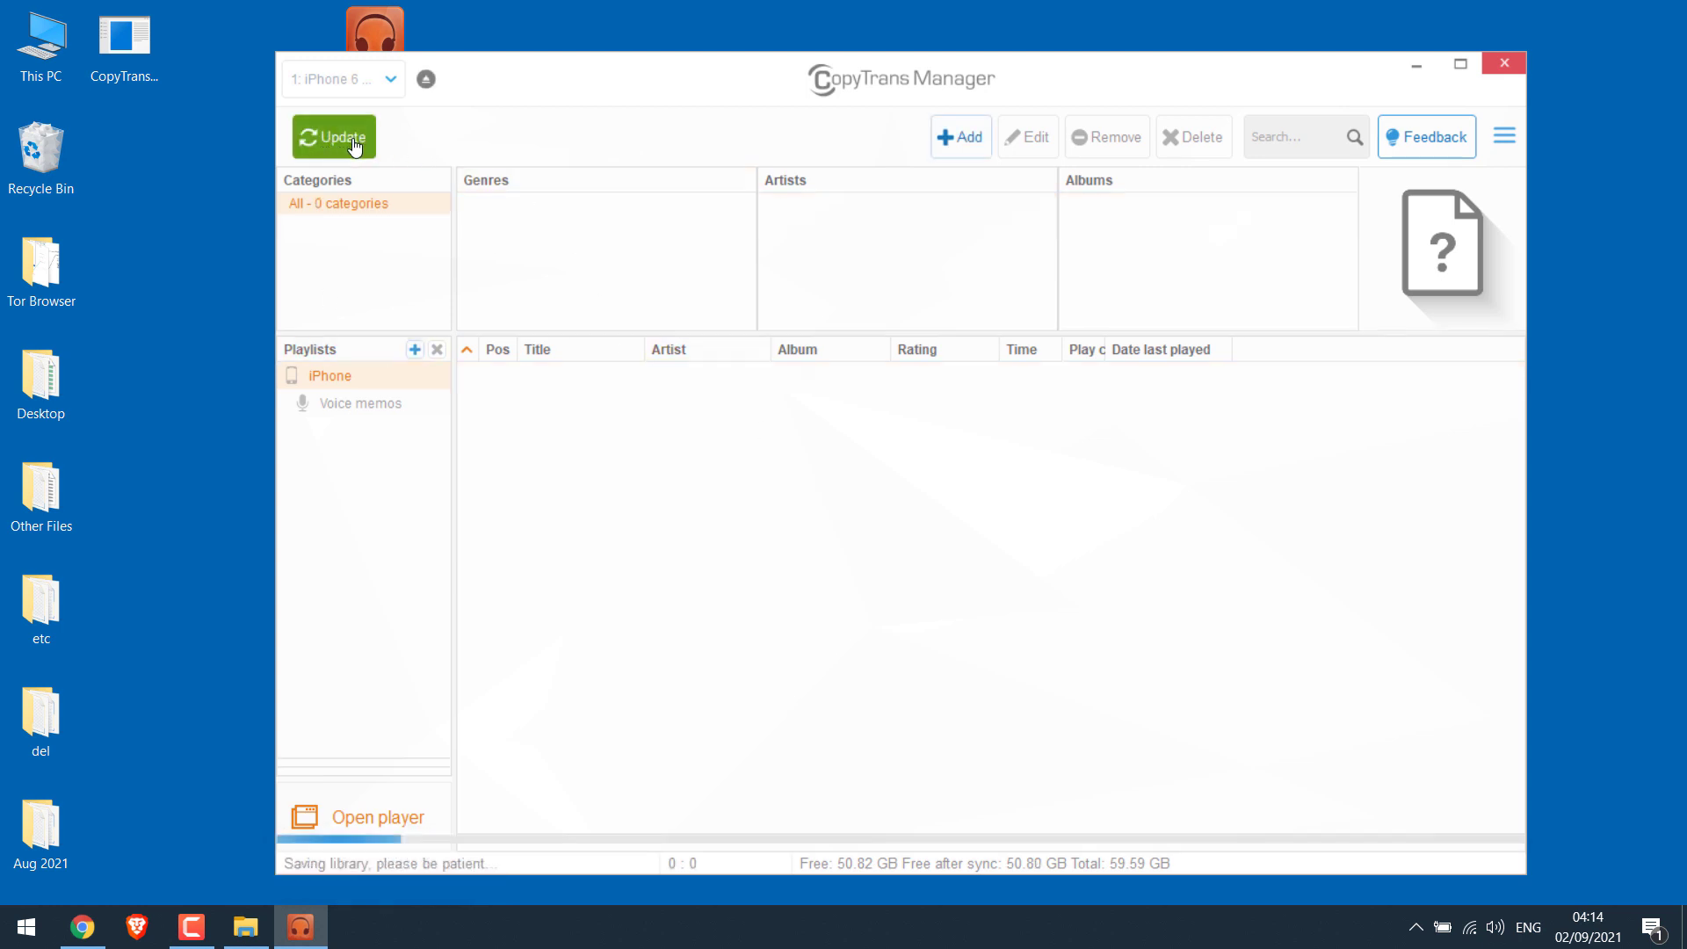
{"action": "left_click", "coordinate": [426, 81]}
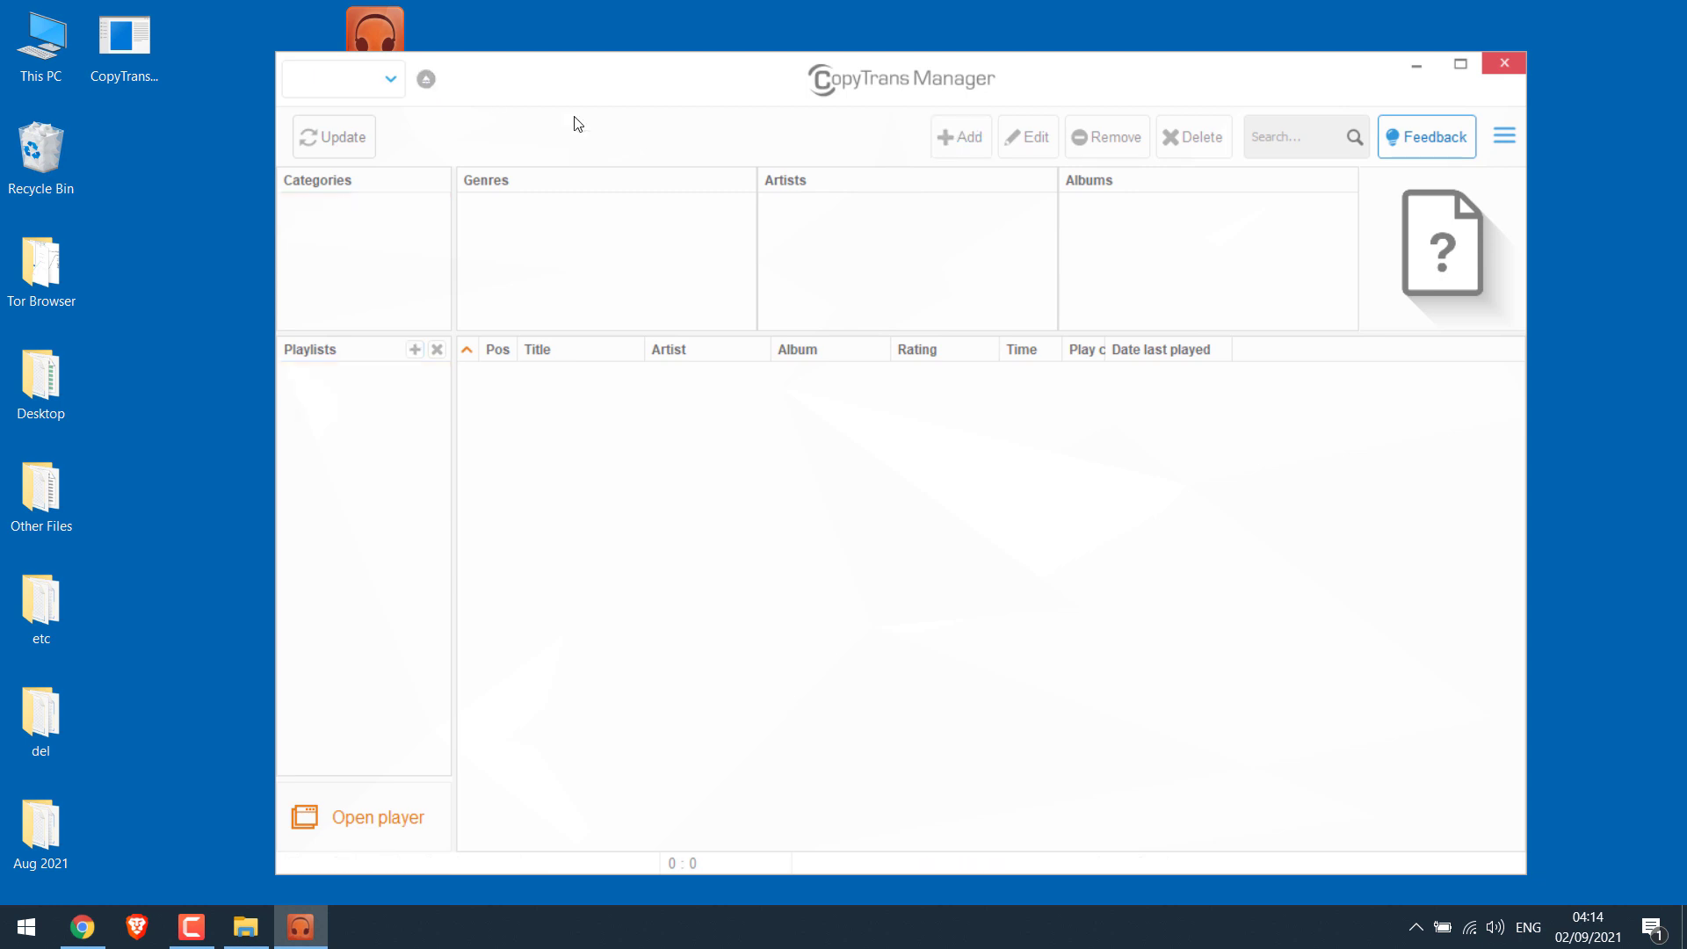